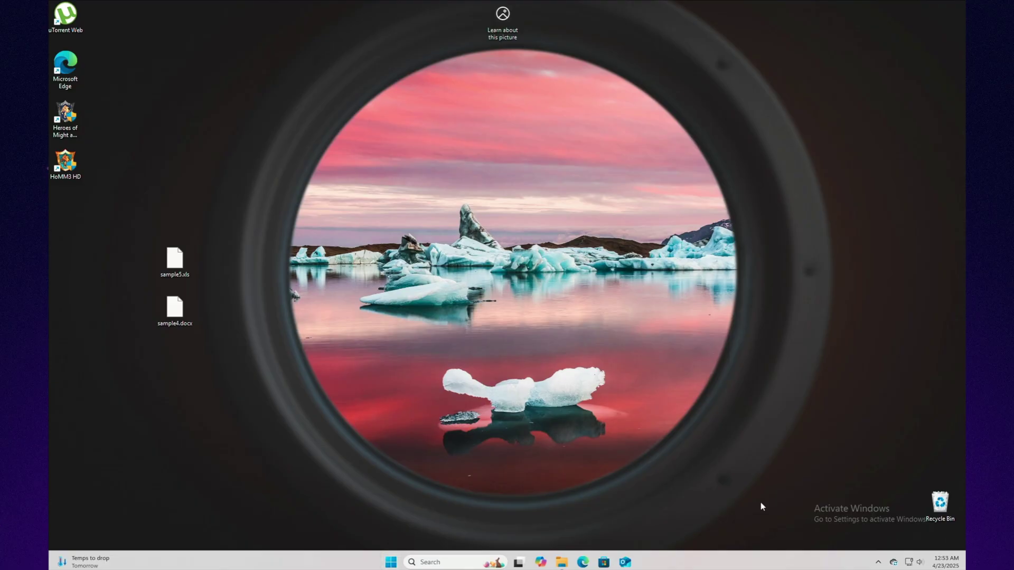
Copy sample4.docx from the desktop and paste it into the empty Documents folder
left_click(562, 562)
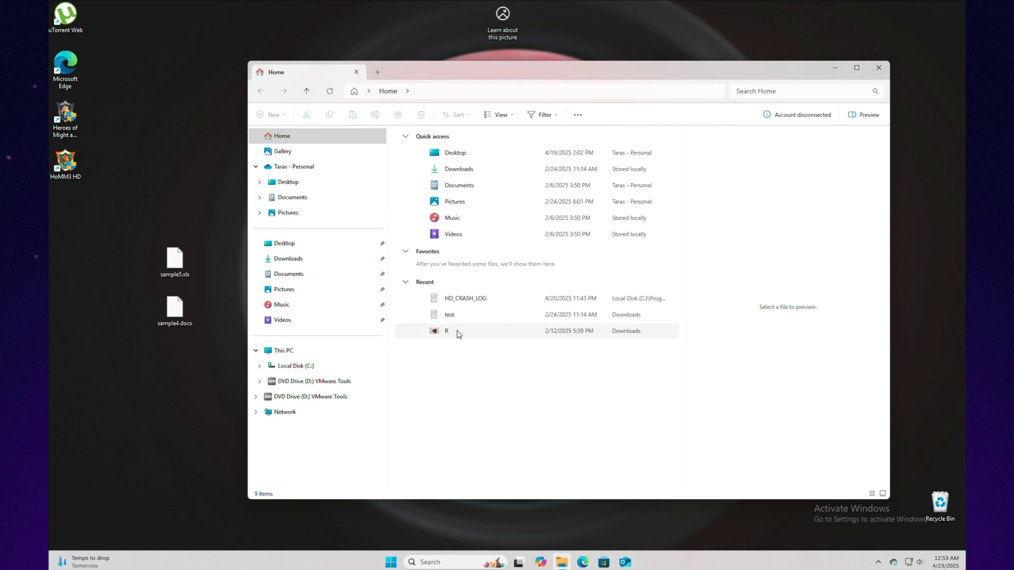
right_click(169, 310)
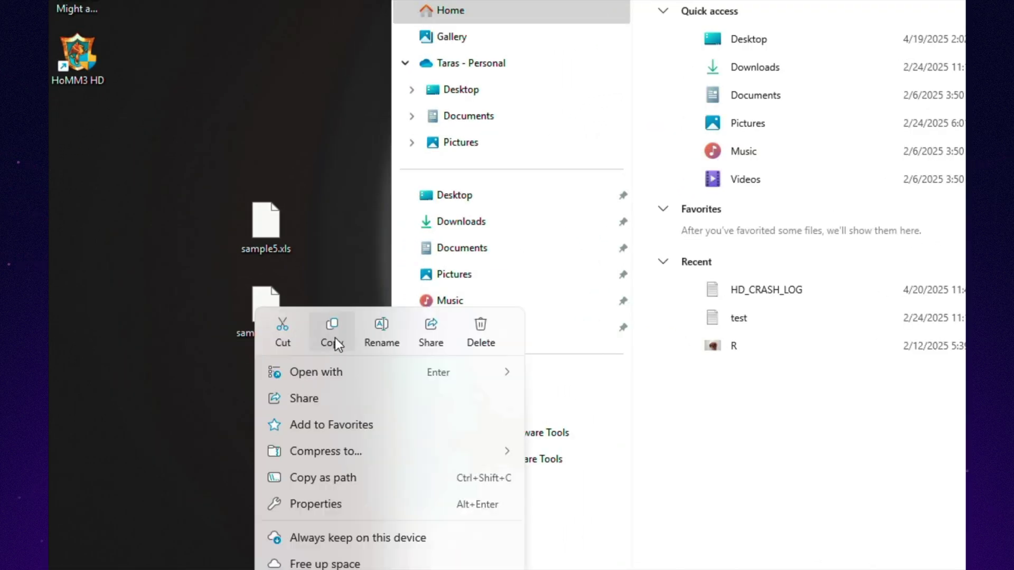
left_click(334, 339)
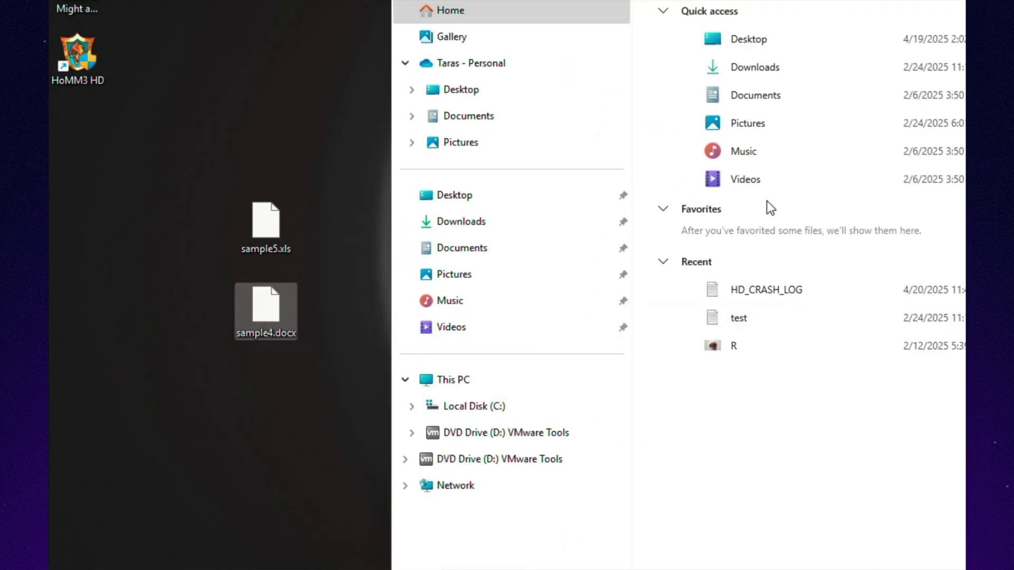
left_click(764, 100)
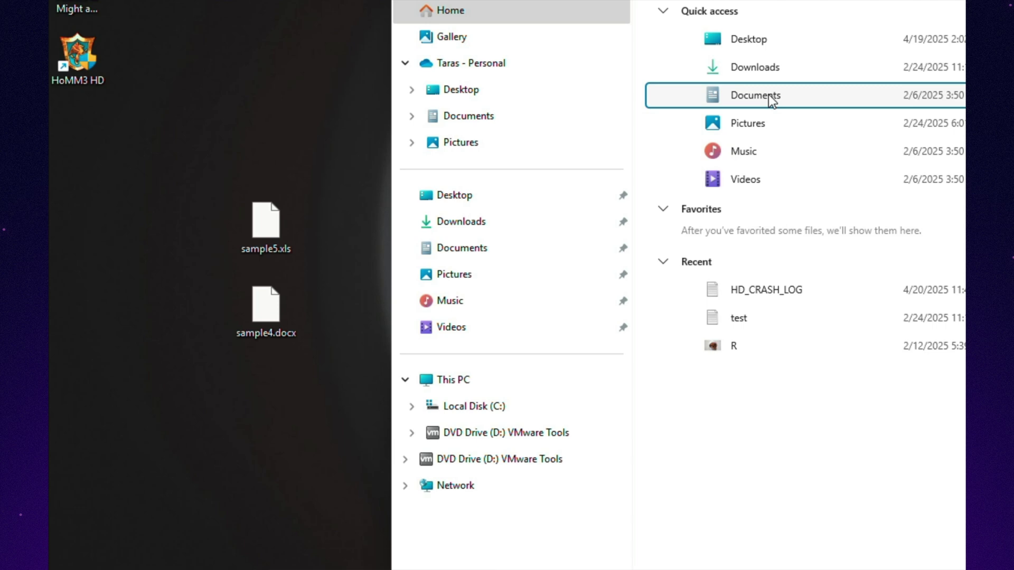
double_click(769, 95)
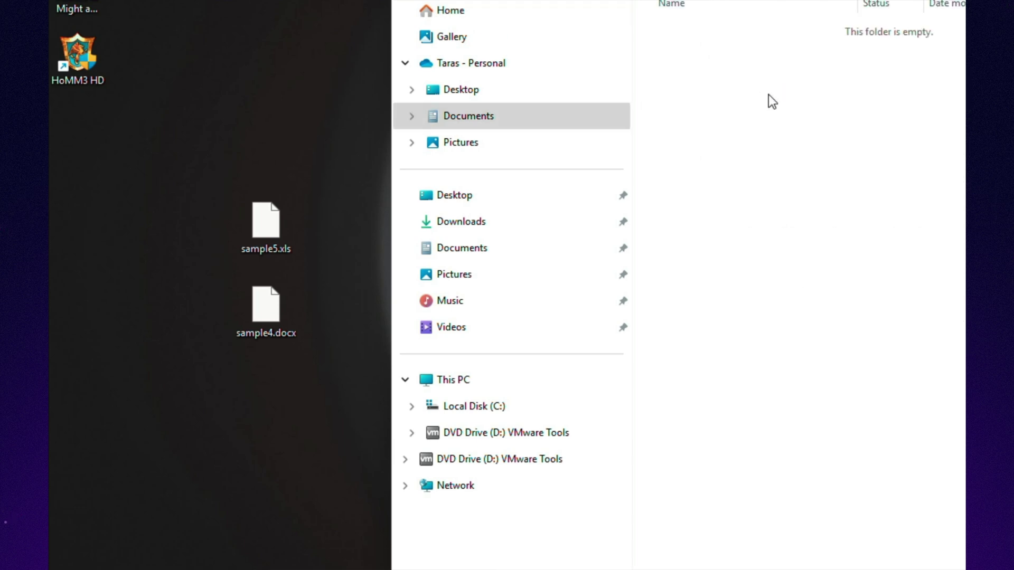
right_click(854, 305)
left_click(882, 334)
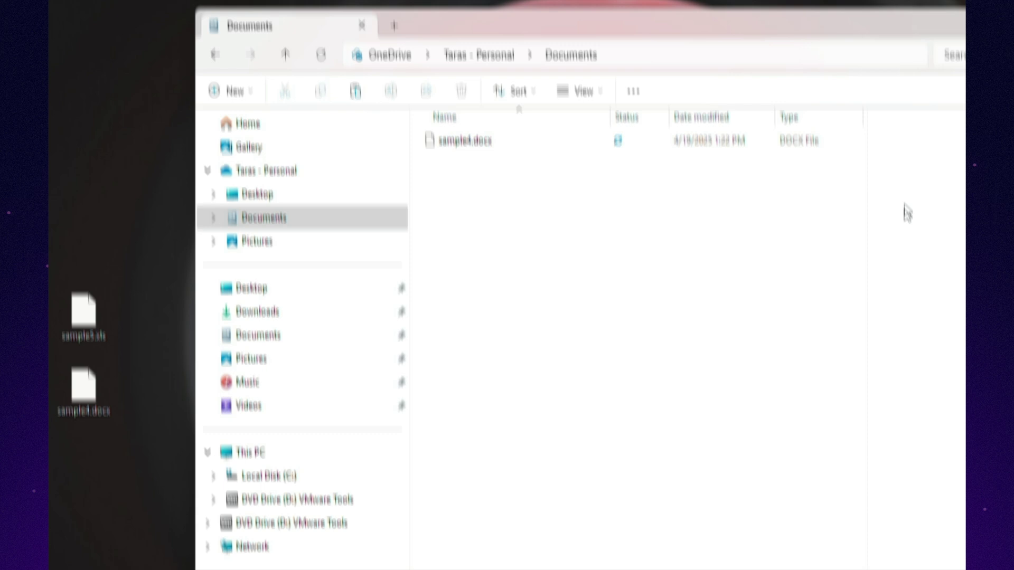
left_click(835, 45)
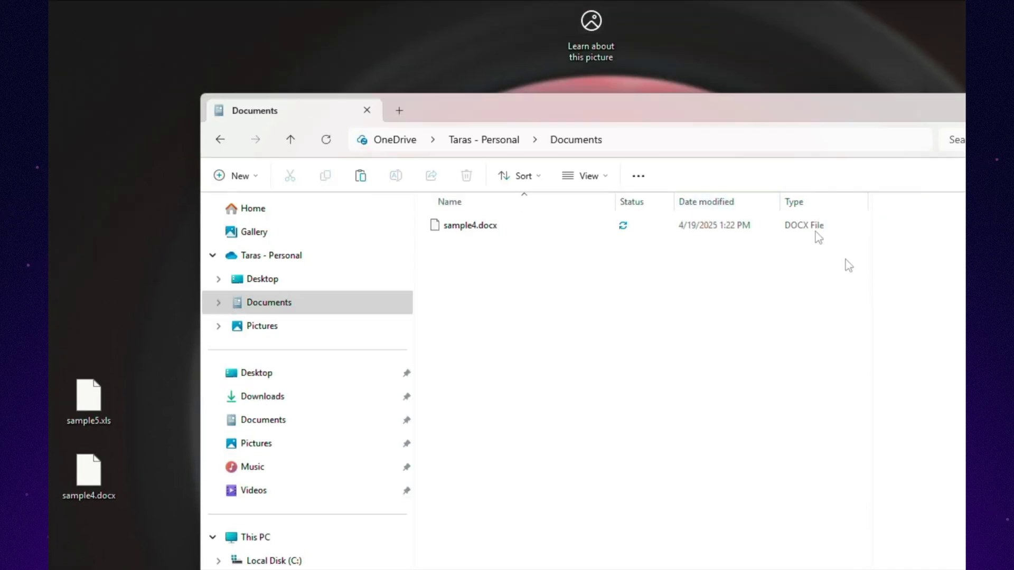
Open two more Home tabs and check the view layout options
left_click(400, 111)
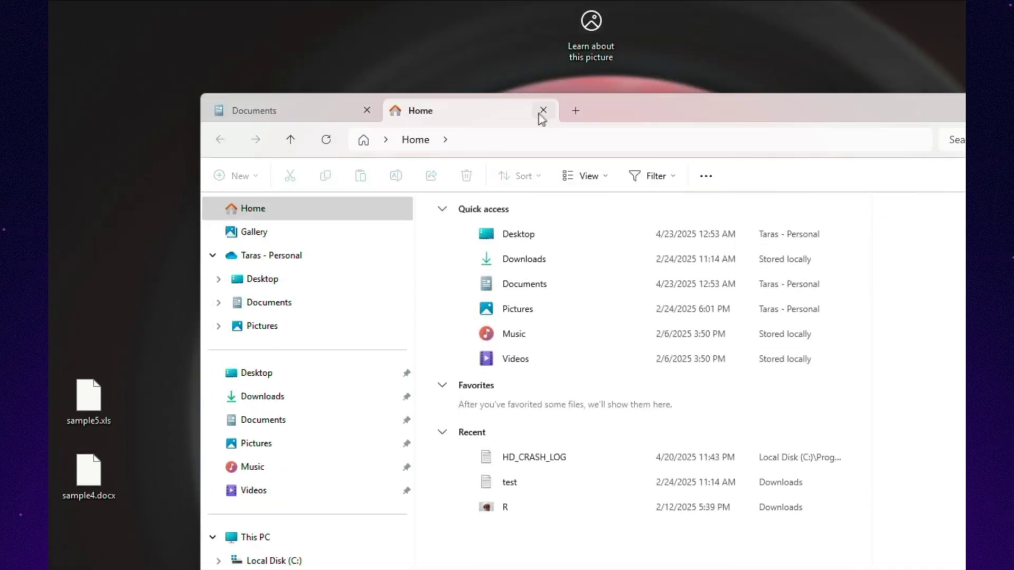
left_click(581, 112)
left_click(597, 175)
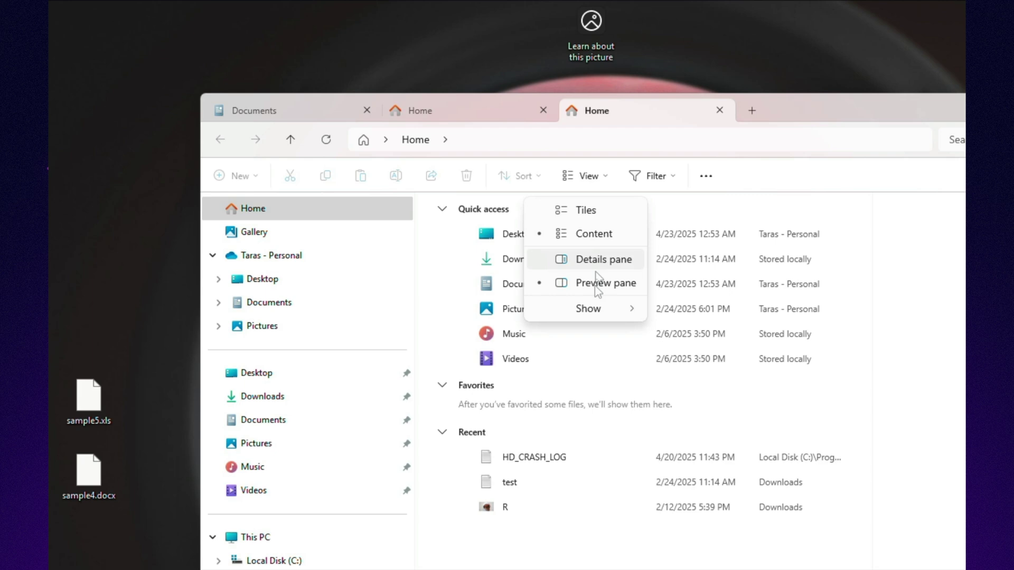
left_click(770, 233)
left_click(632, 335)
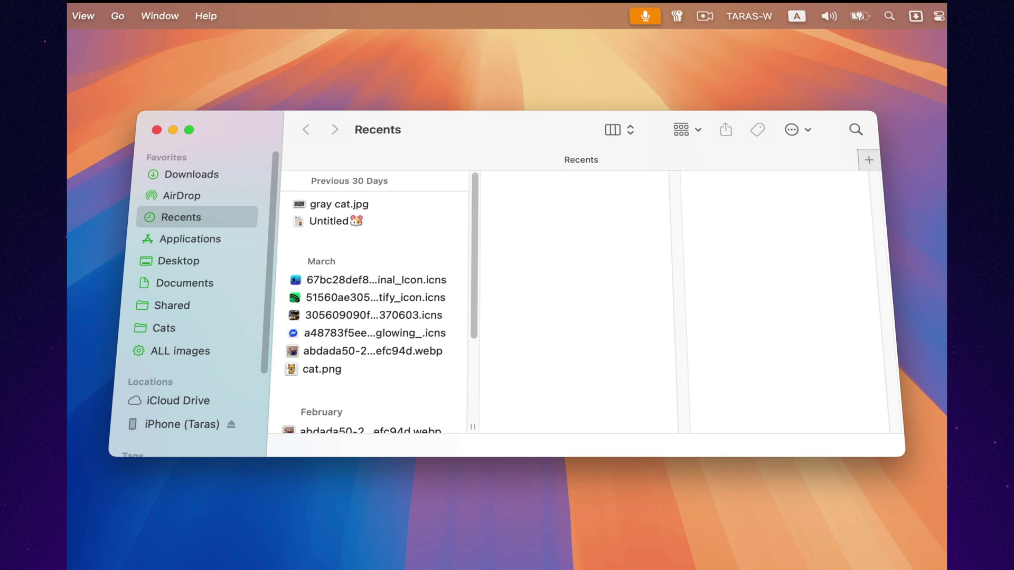
Make the Finder window taller and show Downloads as a list with no grouping
left_click_drag(910, 466, 906, 554)
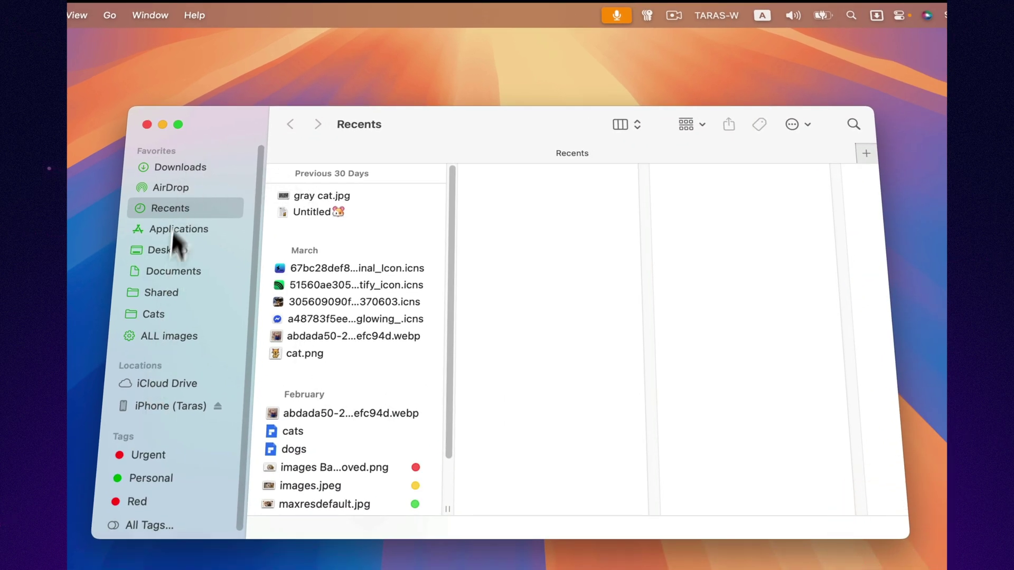
left_click(188, 168)
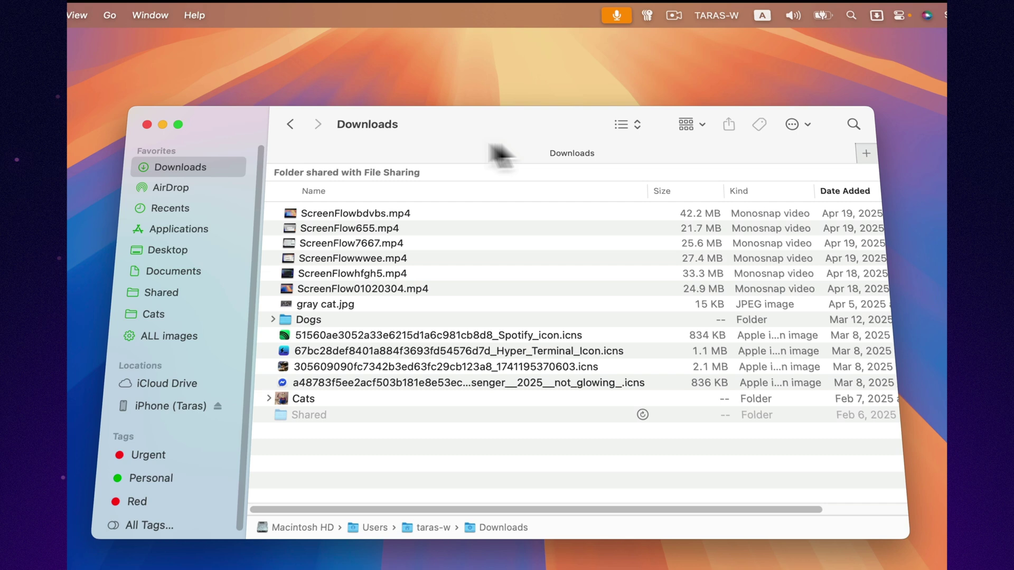
left_click(626, 125)
left_click(697, 126)
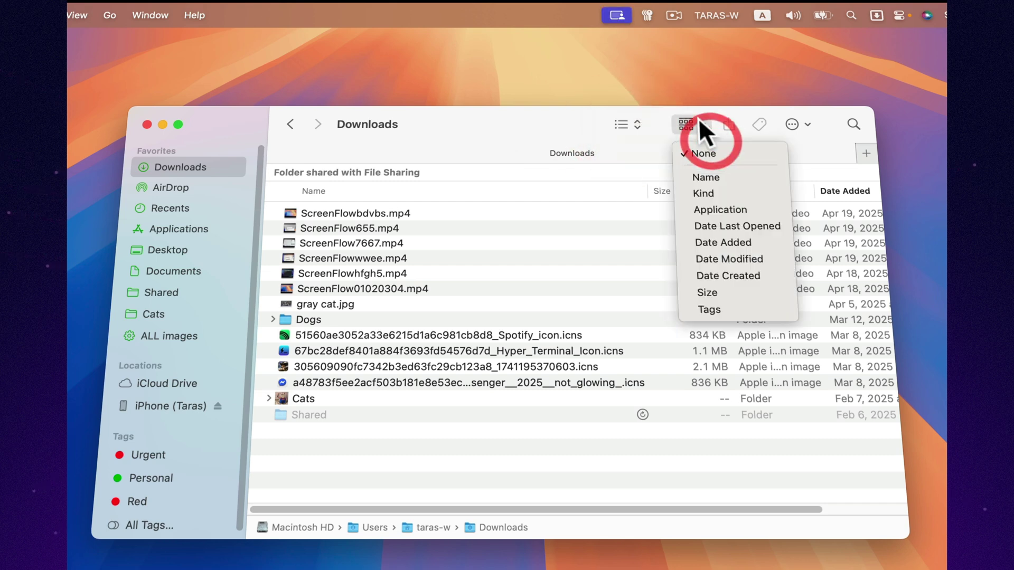
left_click(812, 154)
Try the search field, then hide the window's toolbar and sidebar
left_click(854, 125)
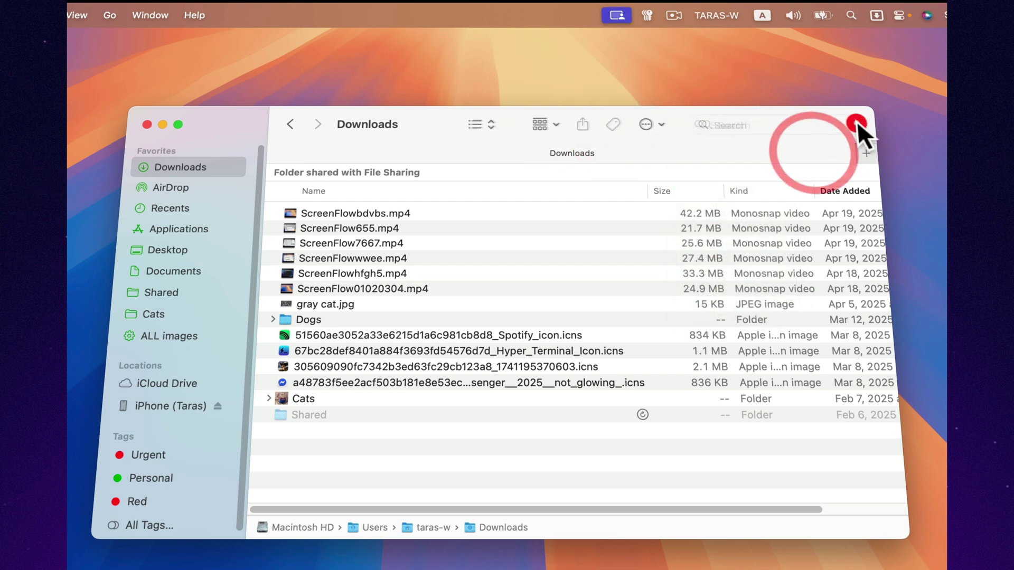
left_click(424, 139)
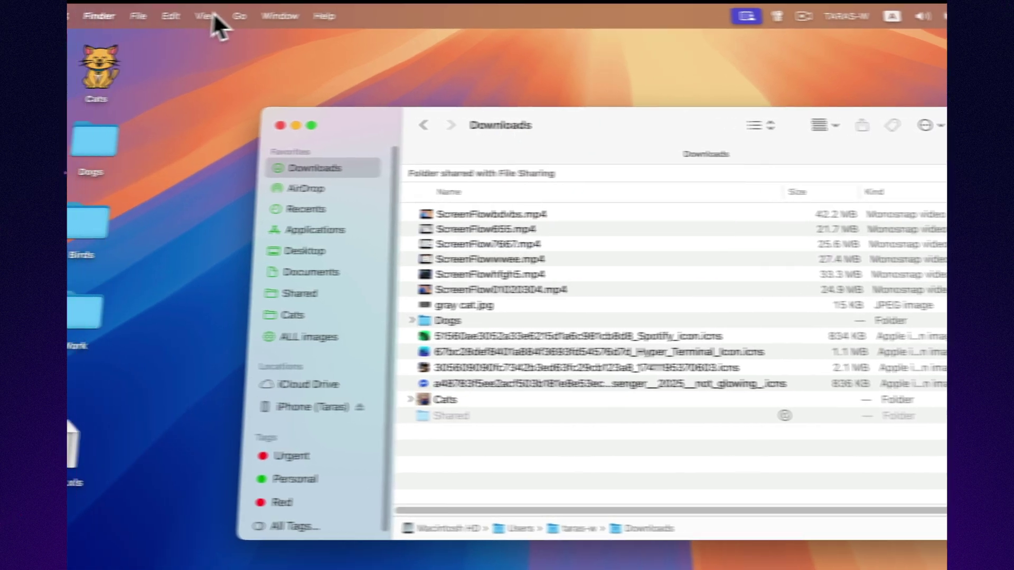
left_click(77, 14)
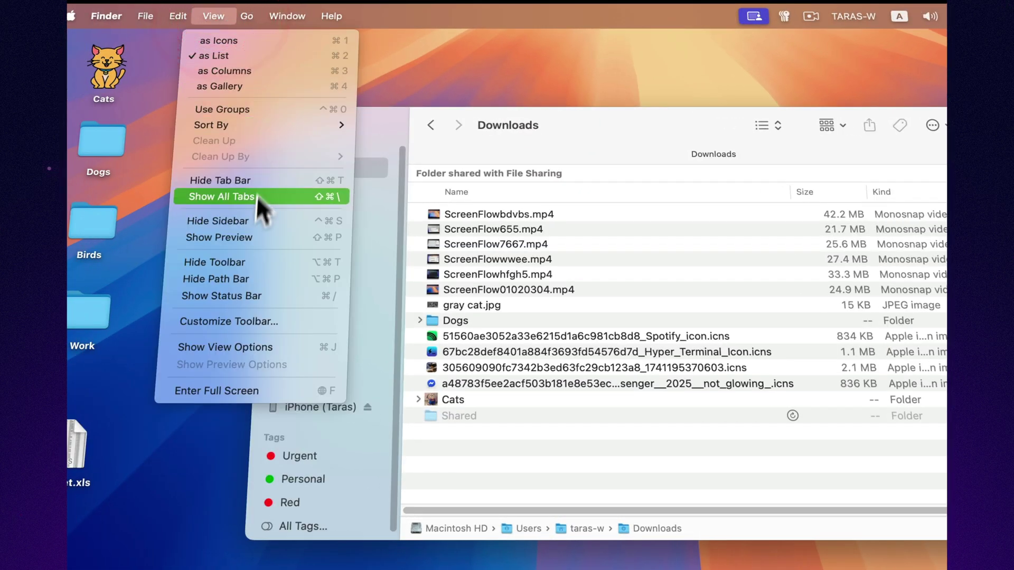
left_click(240, 261)
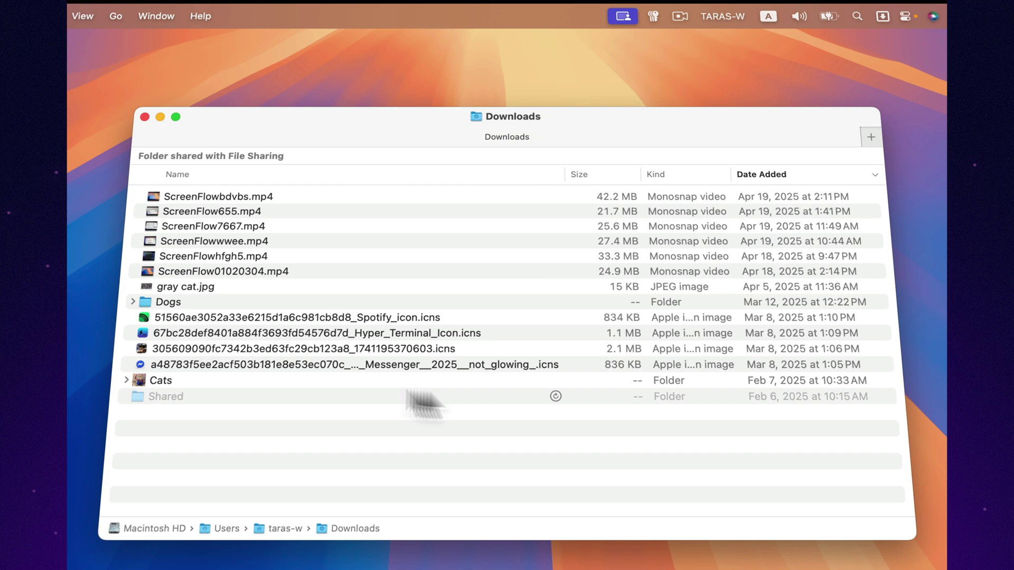
left_click(404, 474)
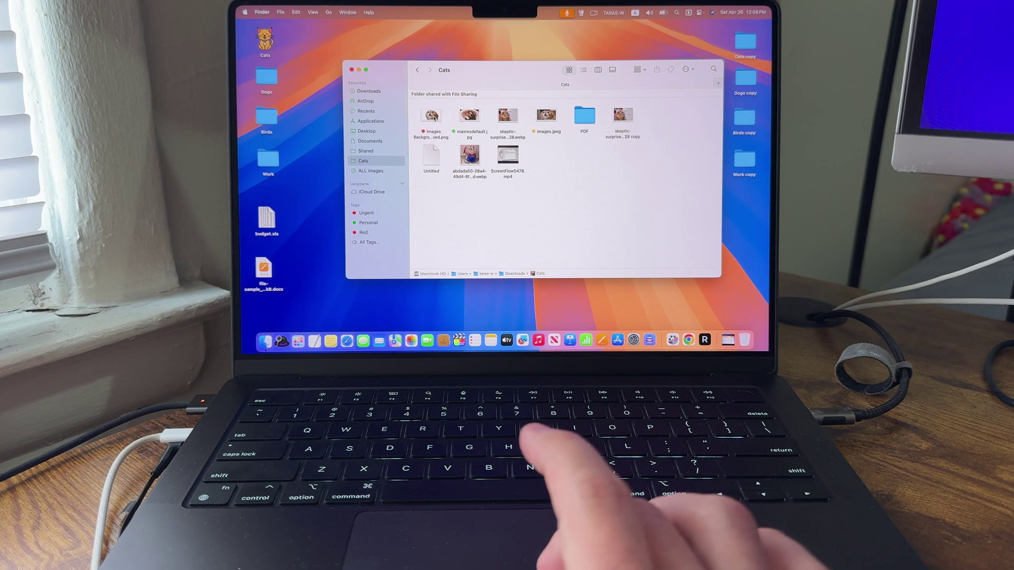
Quick Look the background-removed cat image, then maxresdefault.jpg
left_click(432, 120)
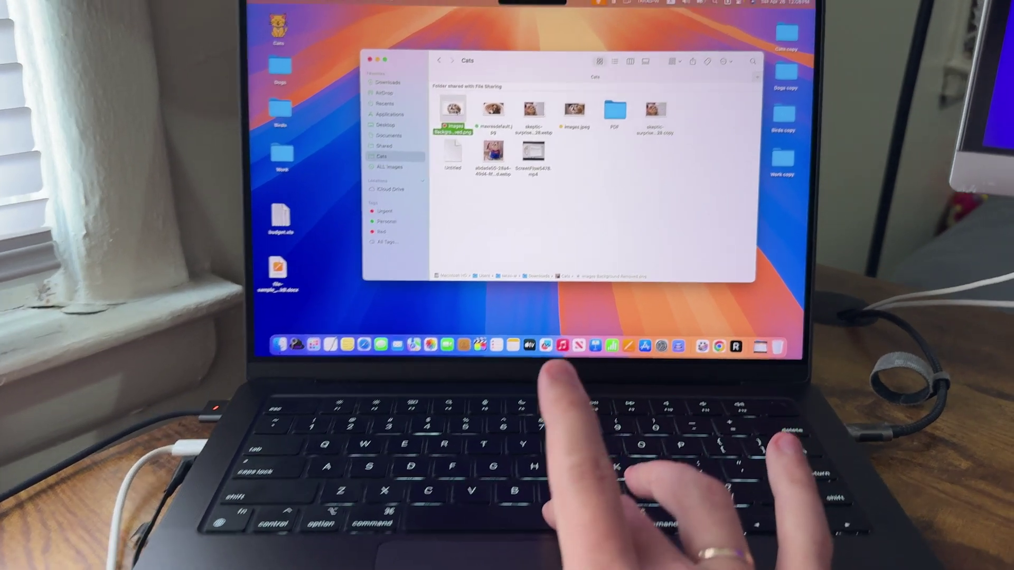
key("space")
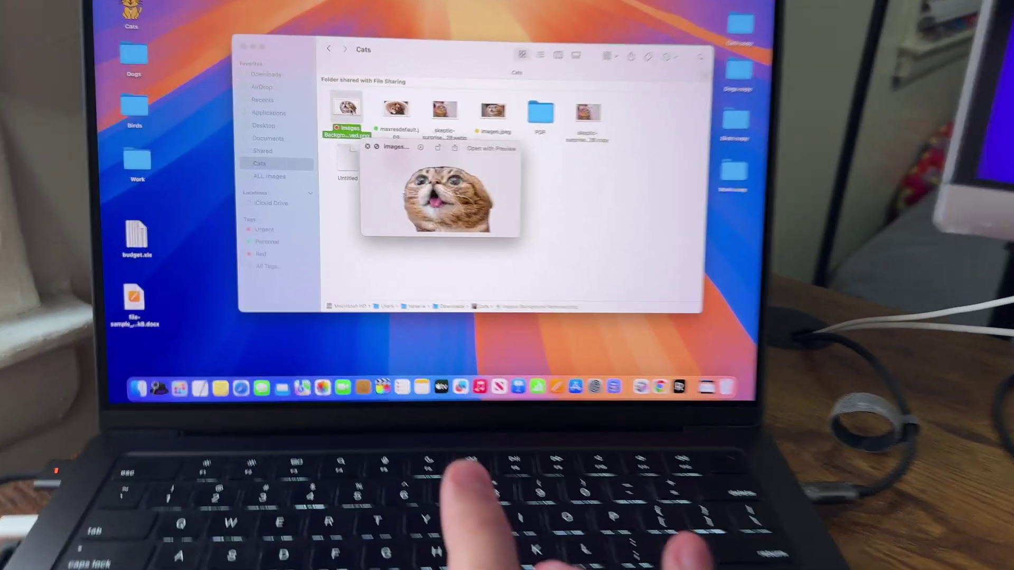
key("space")
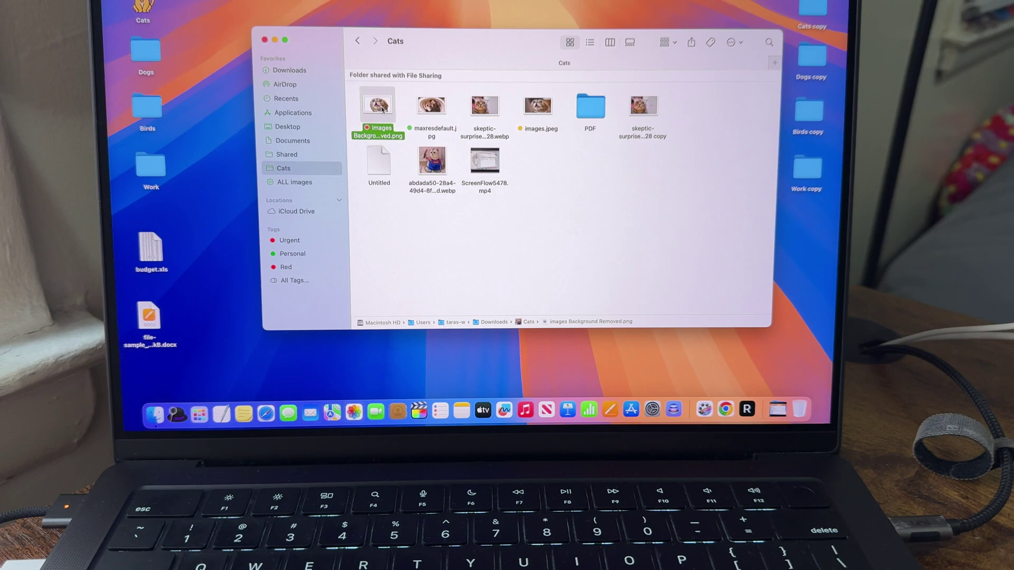
key("Right")
key("space")
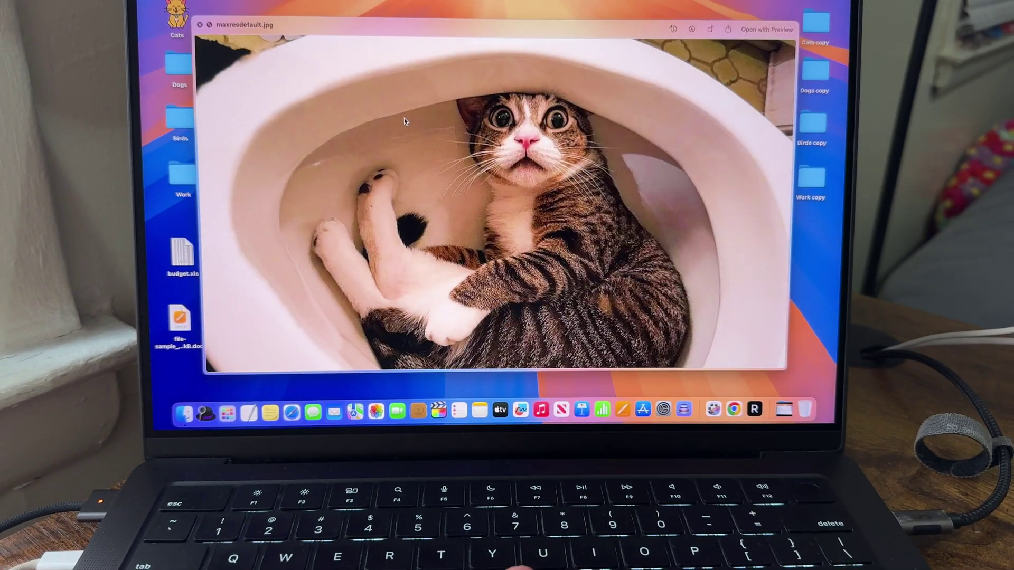
key("space")
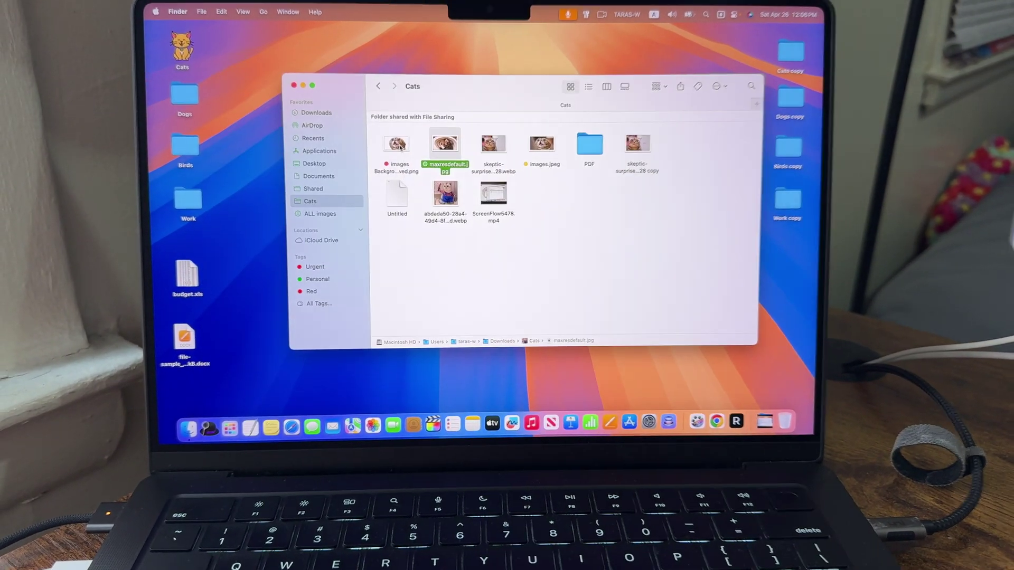
Open the PDF folder and Quick Look the cats PDF
double_click(597, 145)
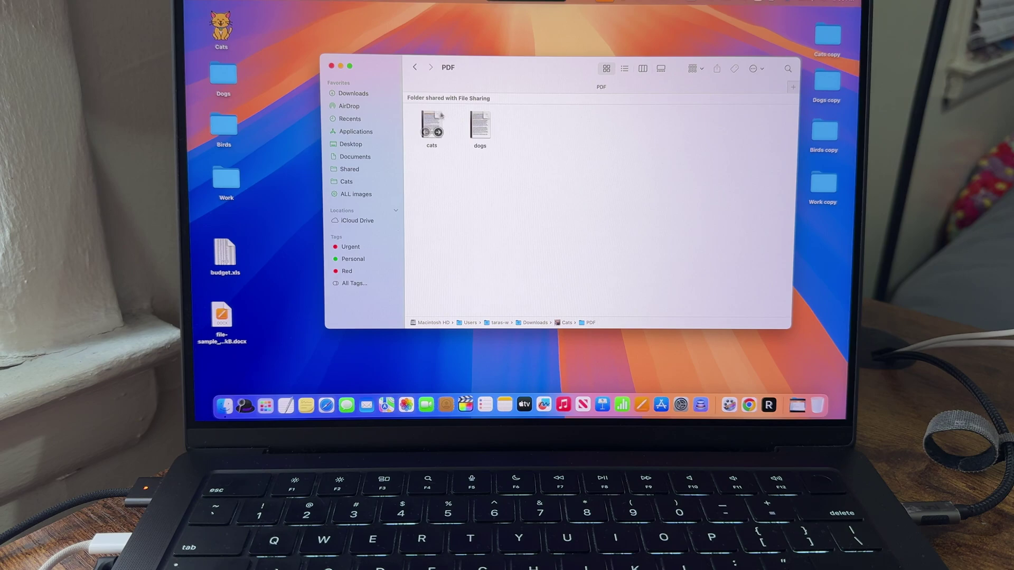
left_click(427, 123)
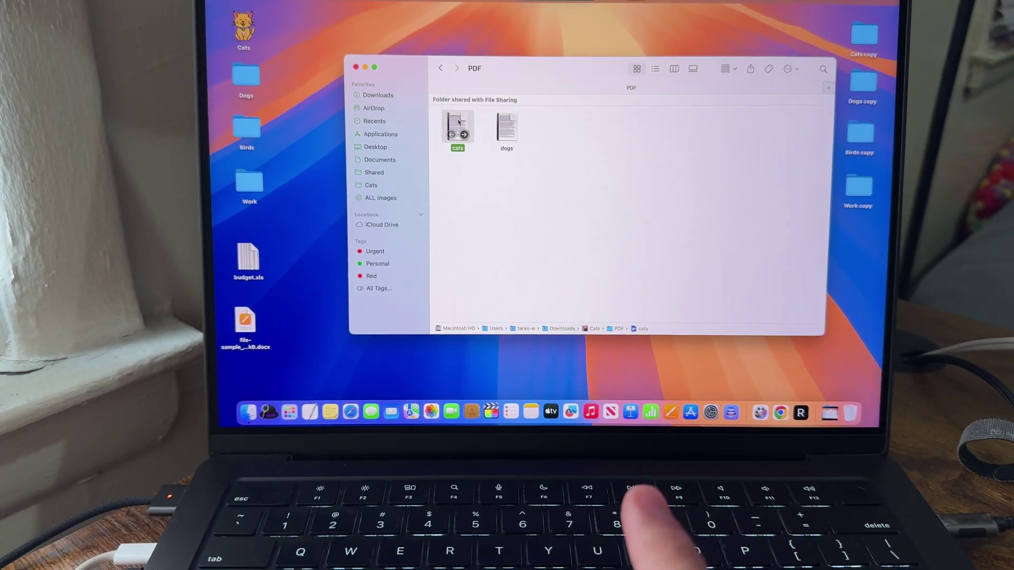
key("space")
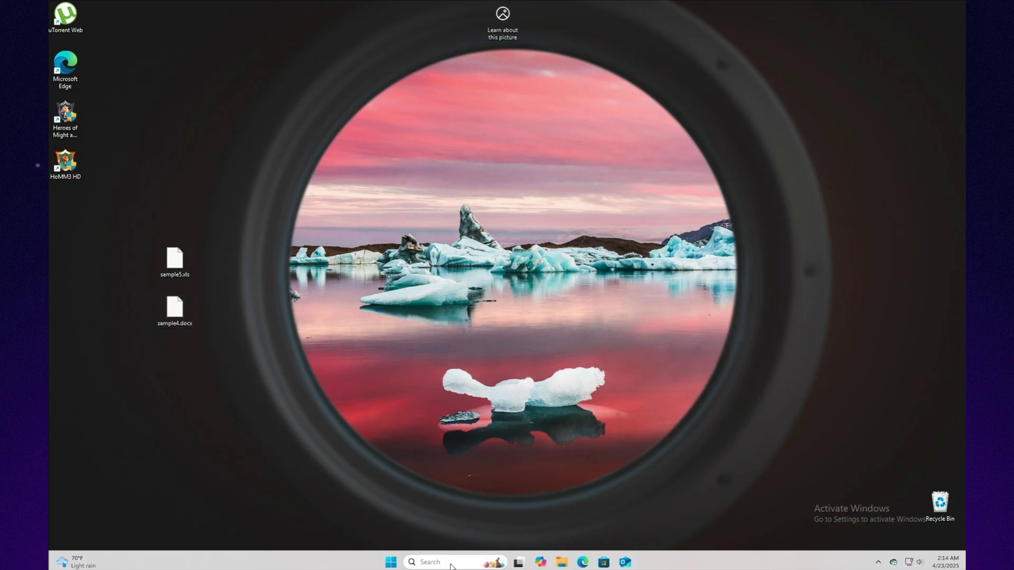
Search for sample5 from the taskbar search box to find sample 5
left_click(451, 562)
type("sample5")
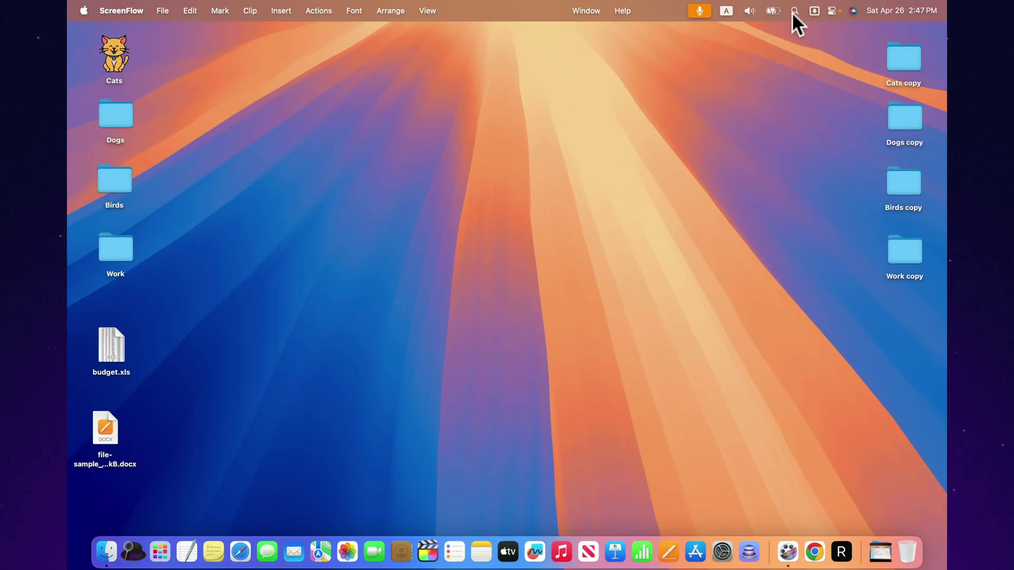
left_click(794, 11)
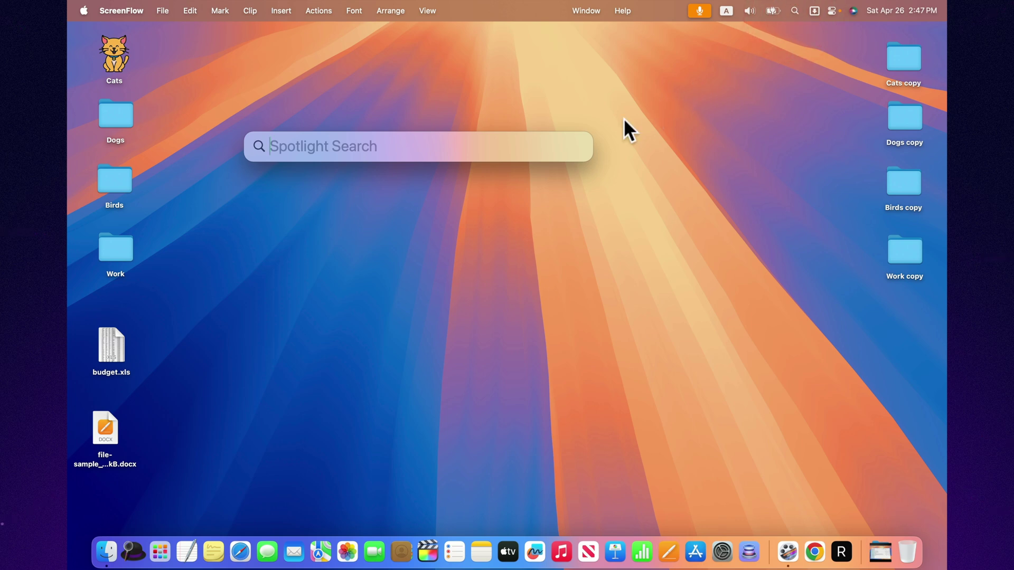
Calculate 154*23 in Spotlight (3,542), then clear it and search for Windows App
type("cats")
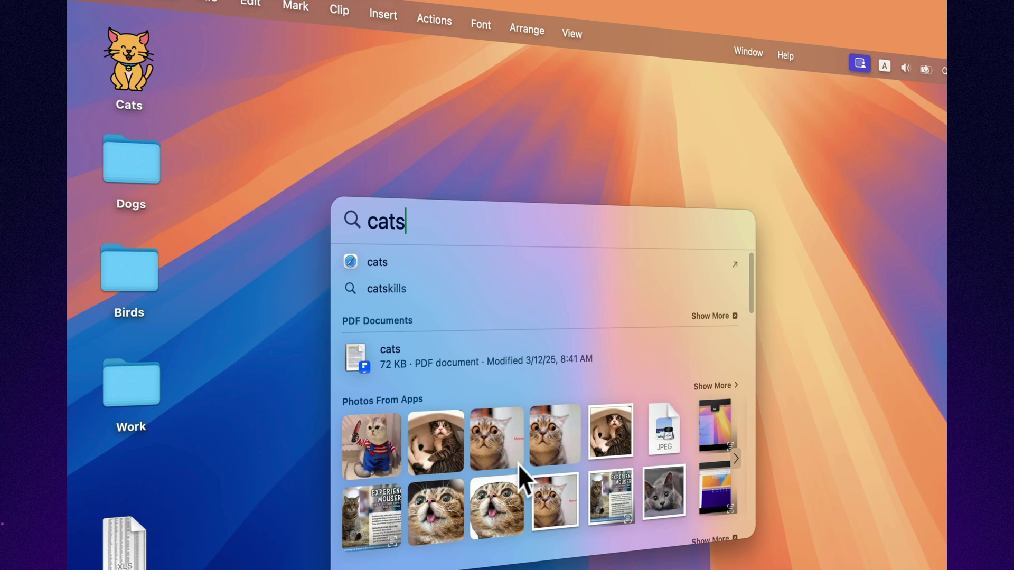
scroll(518, 465, "down", 6)
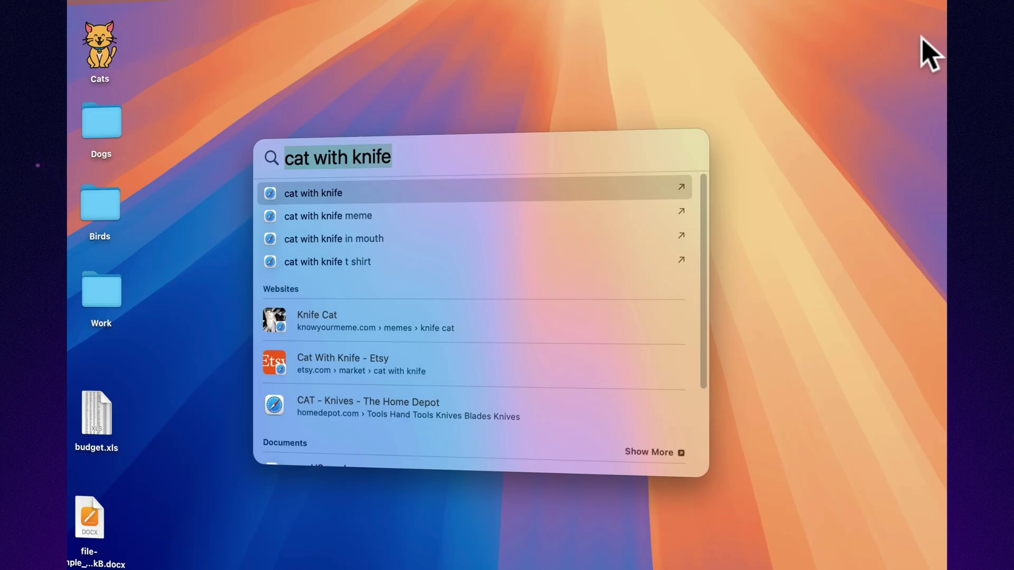
type("54*23")
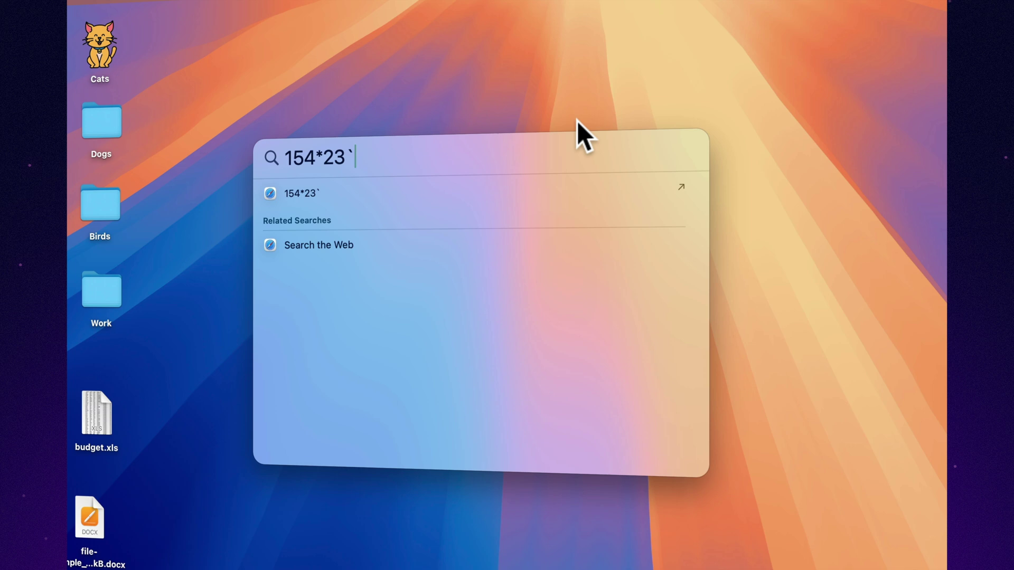
key("BackSpace")
type("in")
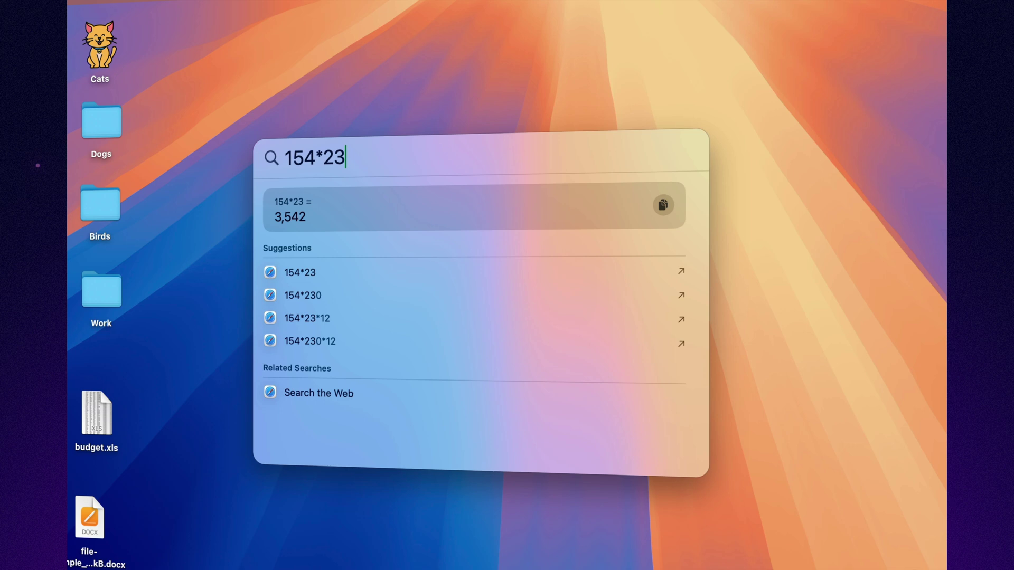
key("BackSpace")
key("BackSpace")
key("BackSpace")
key("BackSpace")
key("BackSpace")
key("BackSpace")
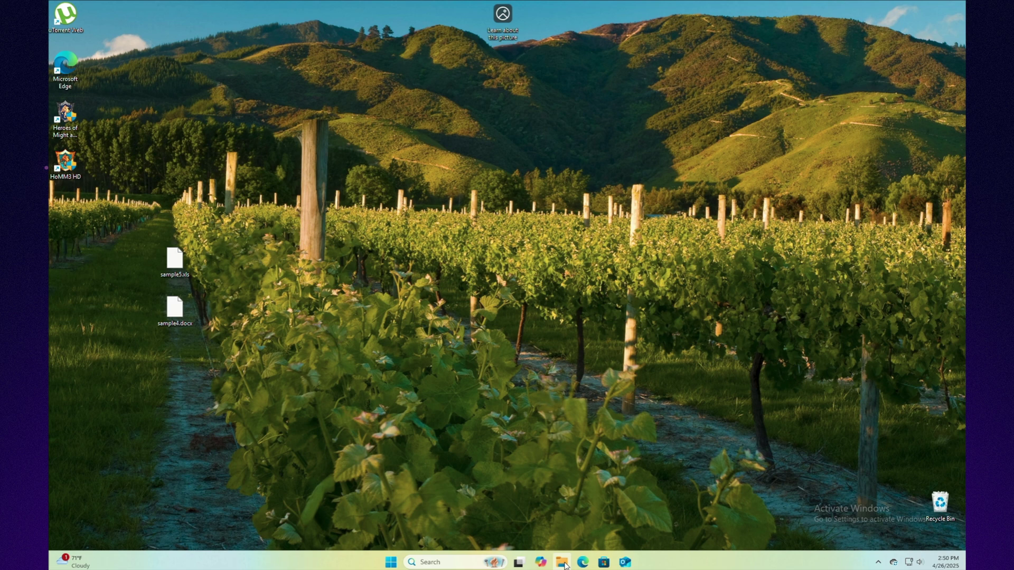
Open File Explorer, move its window, then close and reopen it
left_click(563, 563)
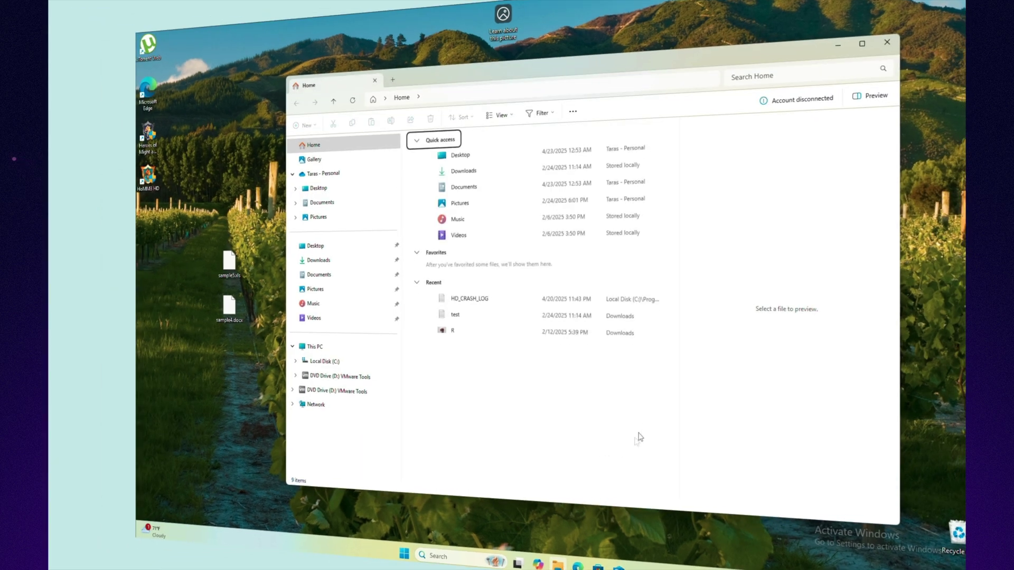
left_click_drag(525, 70, 517, 88)
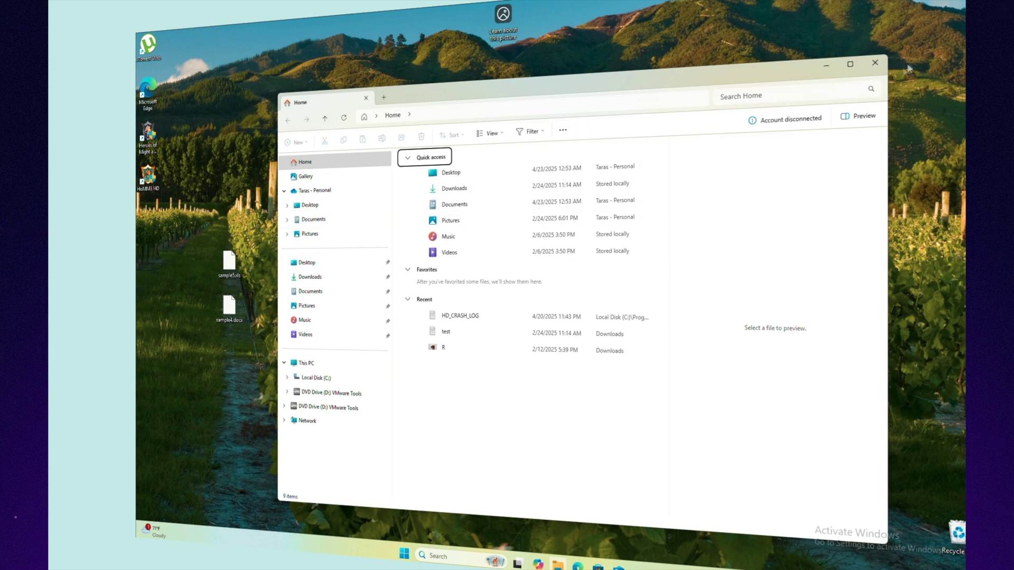
left_click(872, 64)
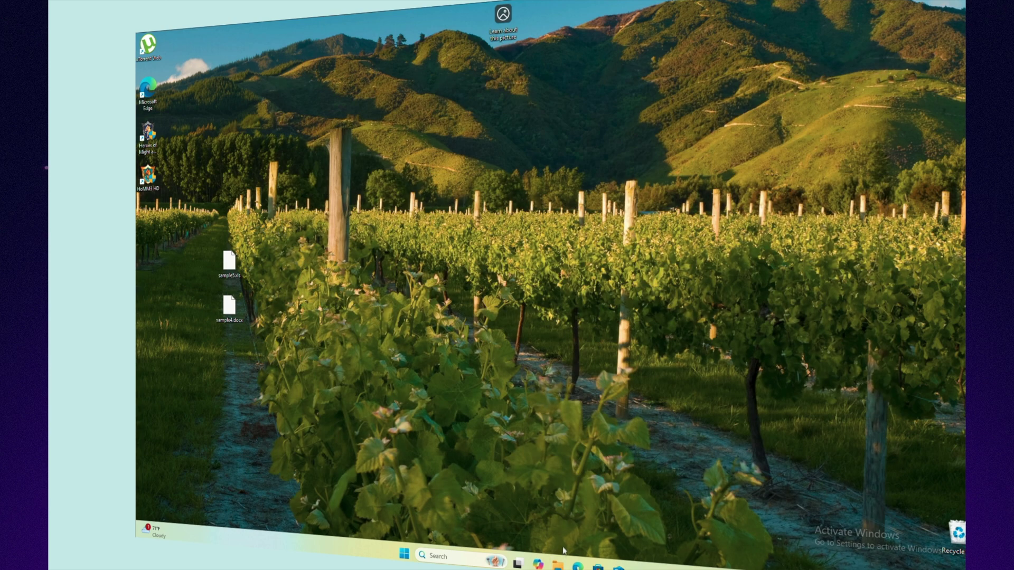
left_click(560, 565)
Maximize and restore the window, then snap it to the top-left quarter with Win+Left, Win+Up
double_click(581, 87)
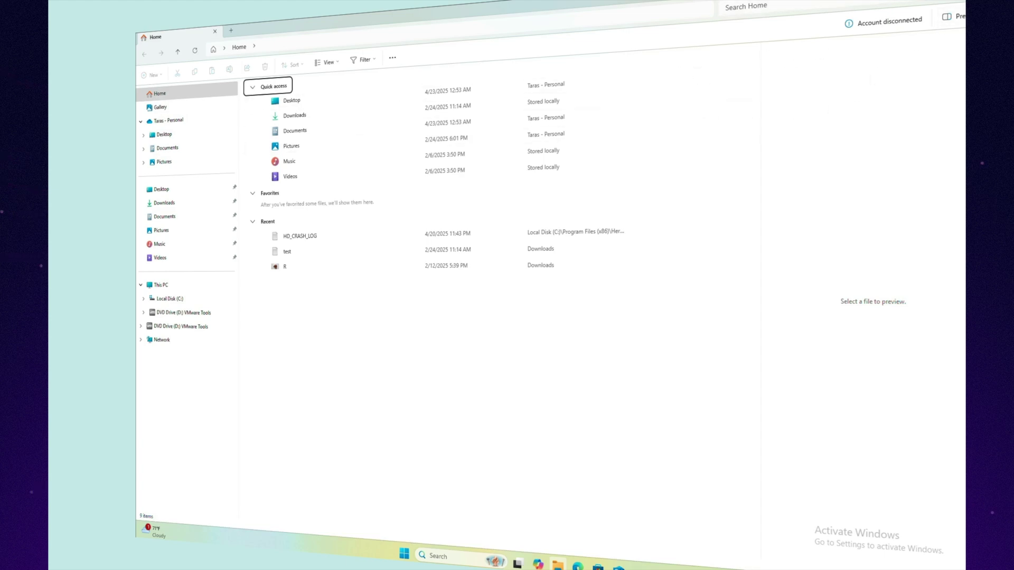
double_click(636, 11)
key("super+Left")
key("super+Up")
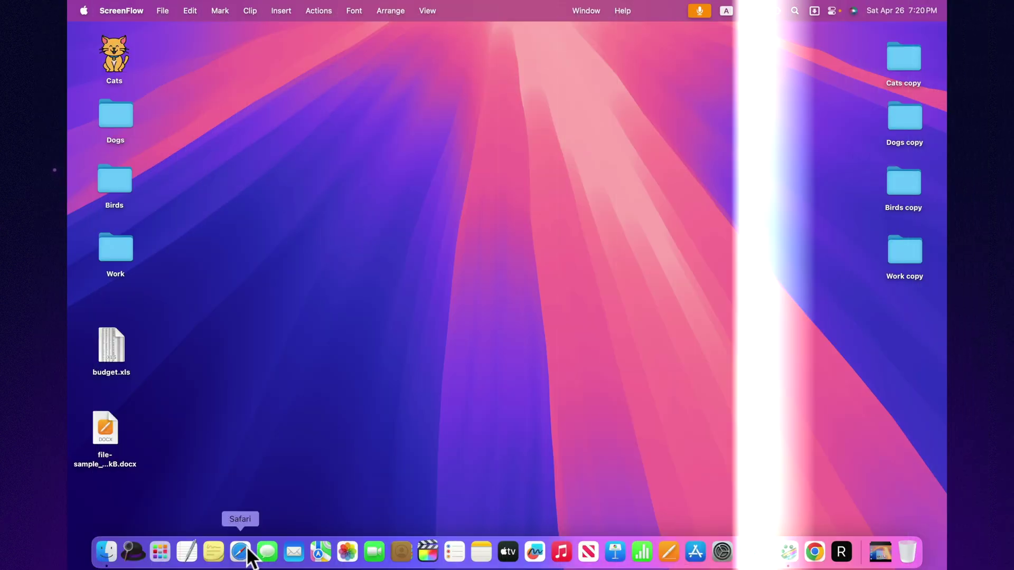
left_click(242, 551)
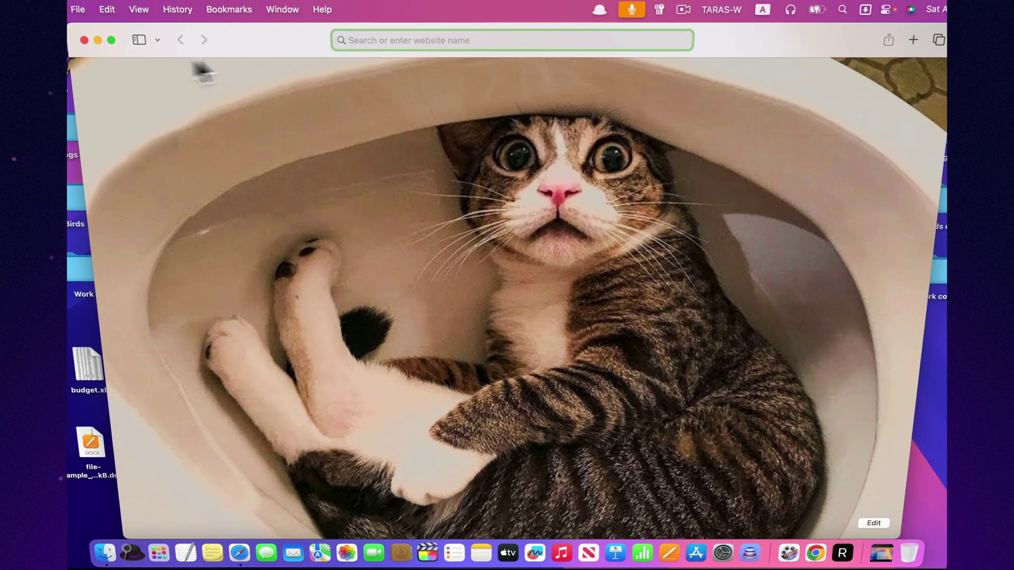
Close the Safari window, quit Safari, and relaunch it from the Dock
left_click(84, 40)
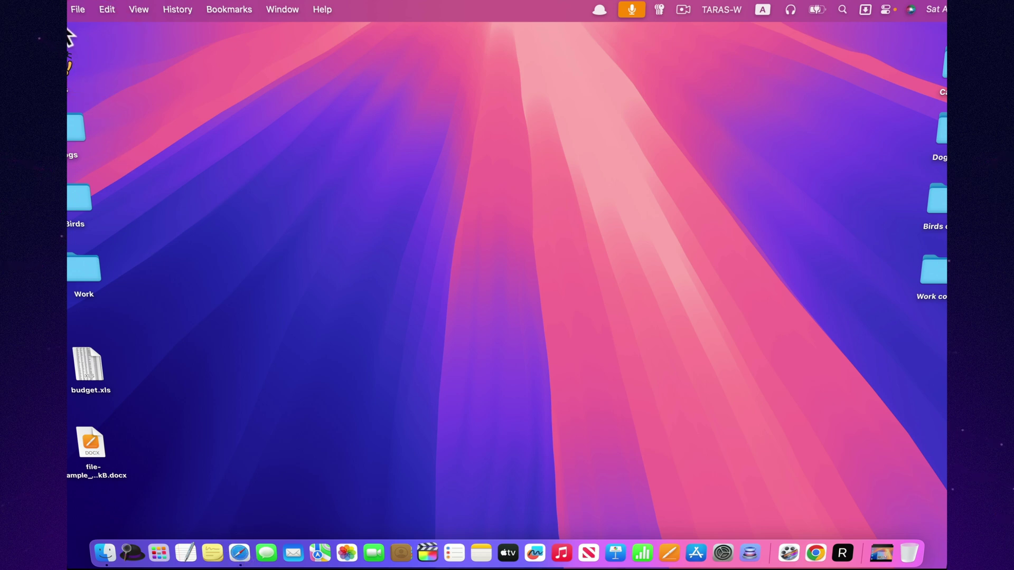
left_click(67, 9)
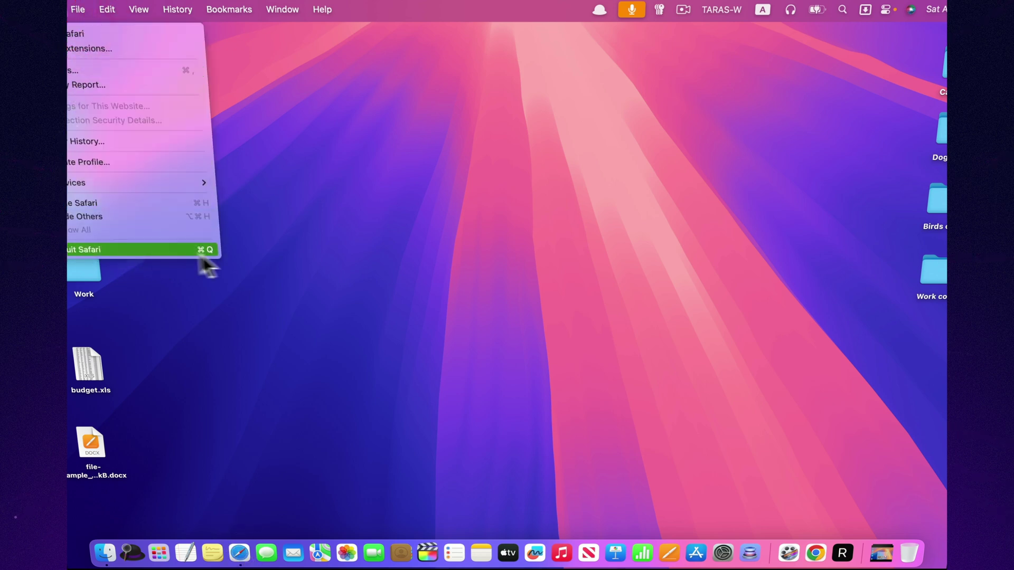
left_click(175, 249)
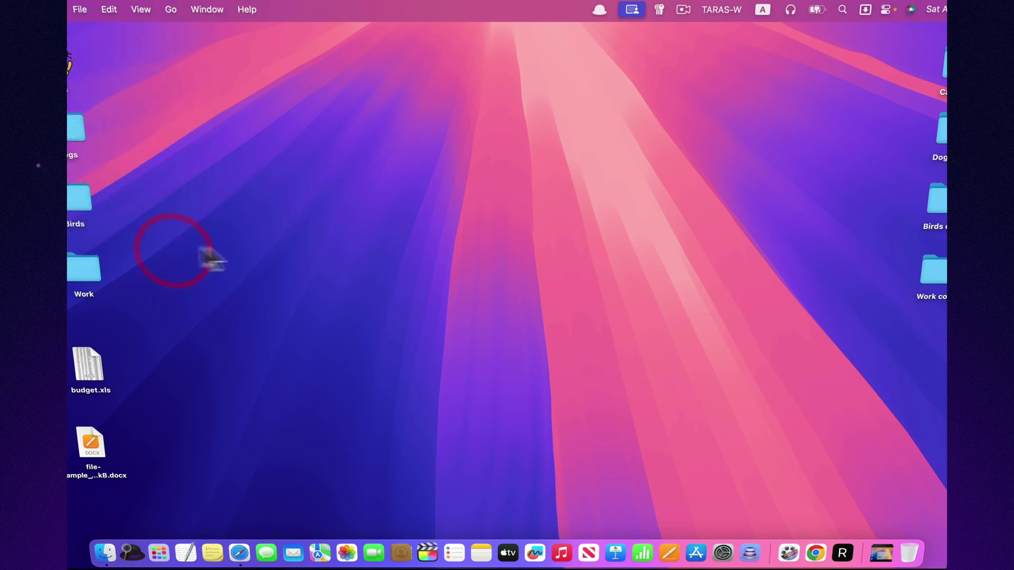
left_click(241, 554)
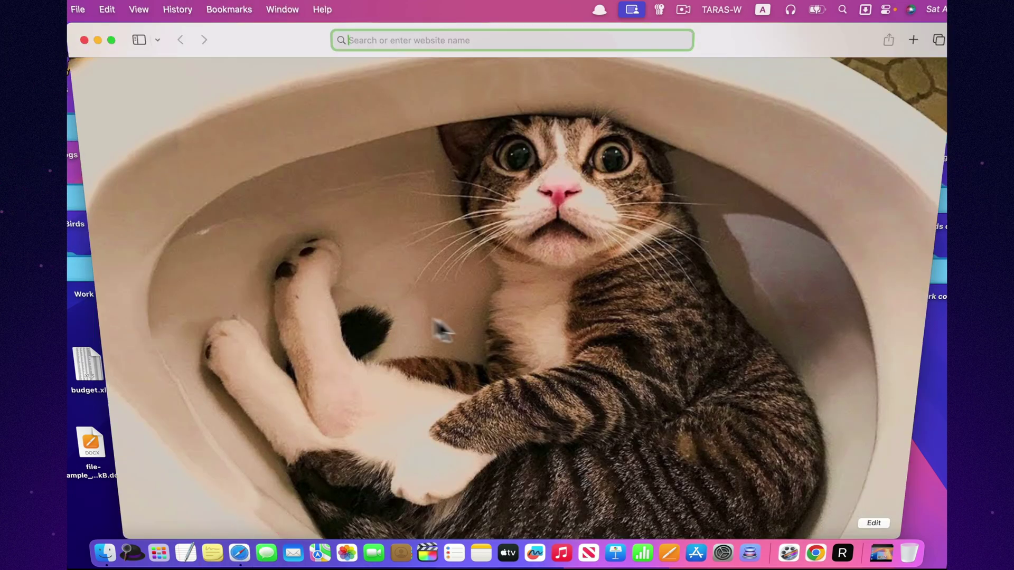
Minimize, move and resize the Safari window, then put it in full-screen mode
left_click(715, 34)
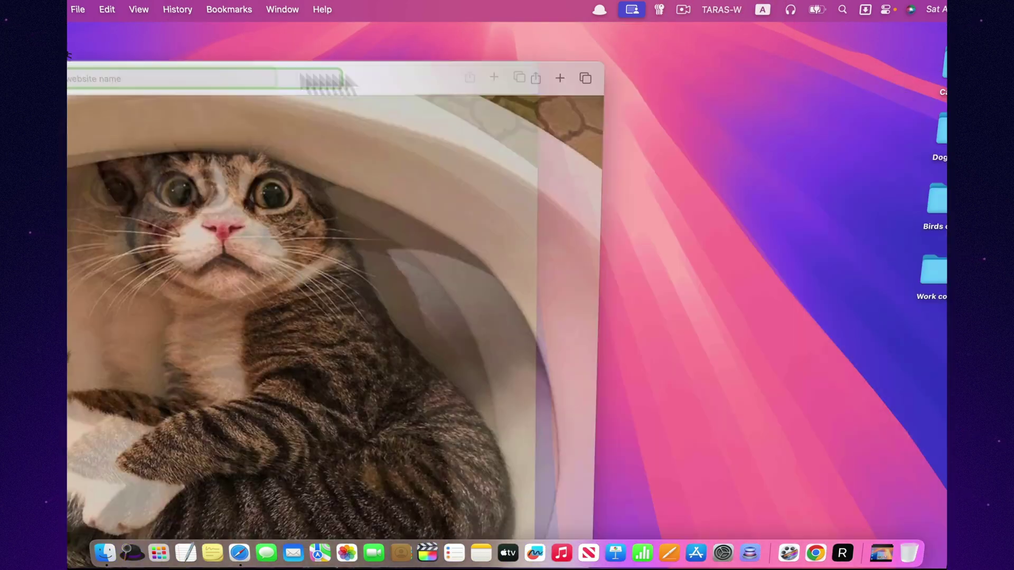
left_click_drag(389, 94, 273, 127)
double_click(271, 117)
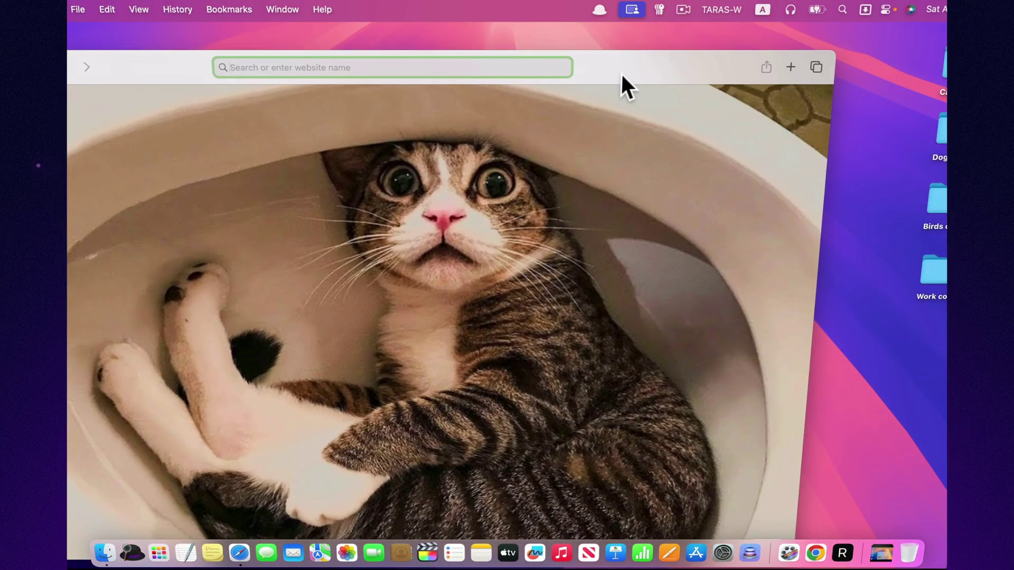
left_click(620, 72)
left_click(730, 44)
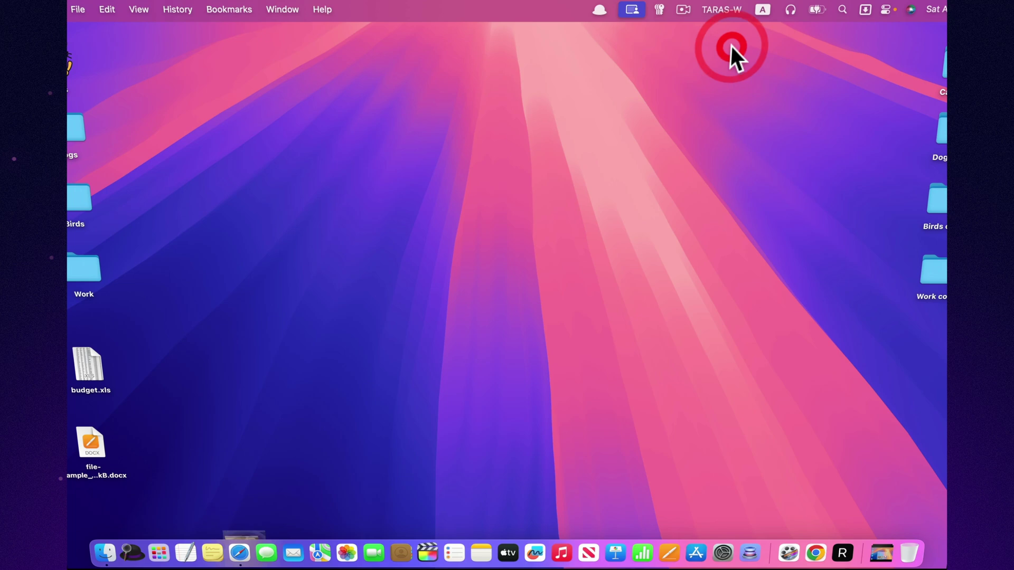
left_click(239, 552)
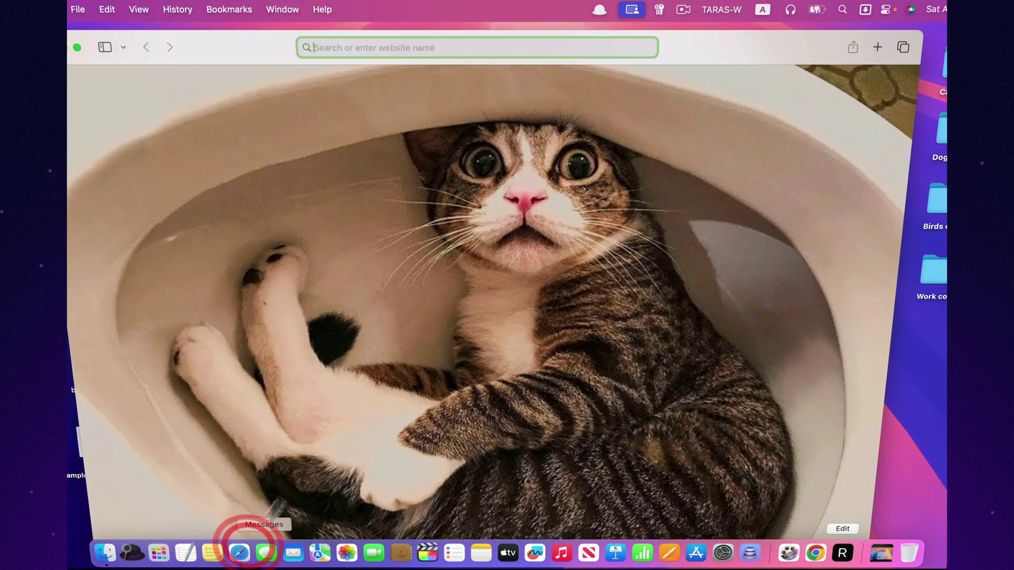
left_click(80, 45)
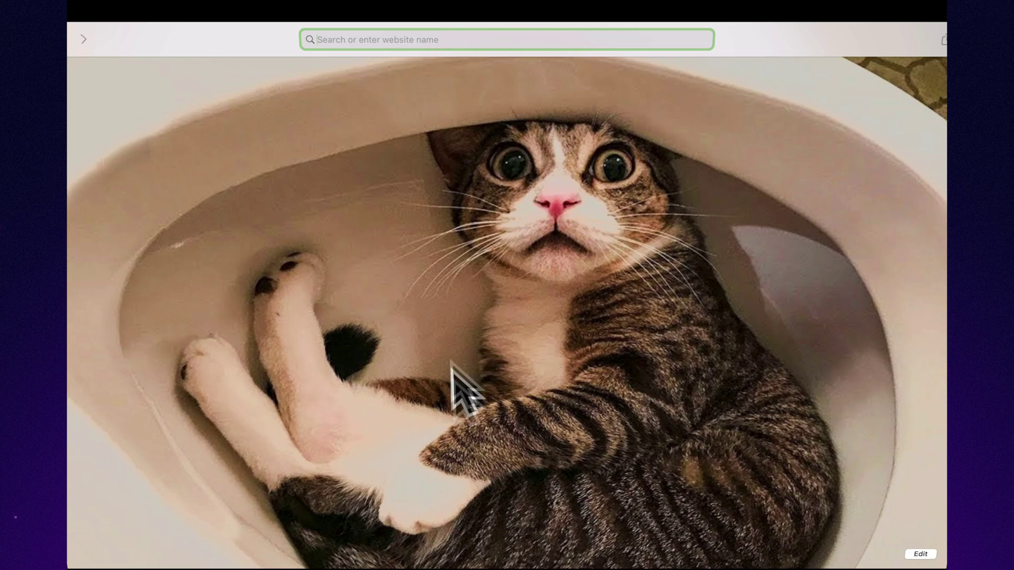
mouse_move(360, 9)
Exit full screen, tile Safari to the left half, and open TextEdit and Mail
mouse_move(69, 15)
left_click(77, 41)
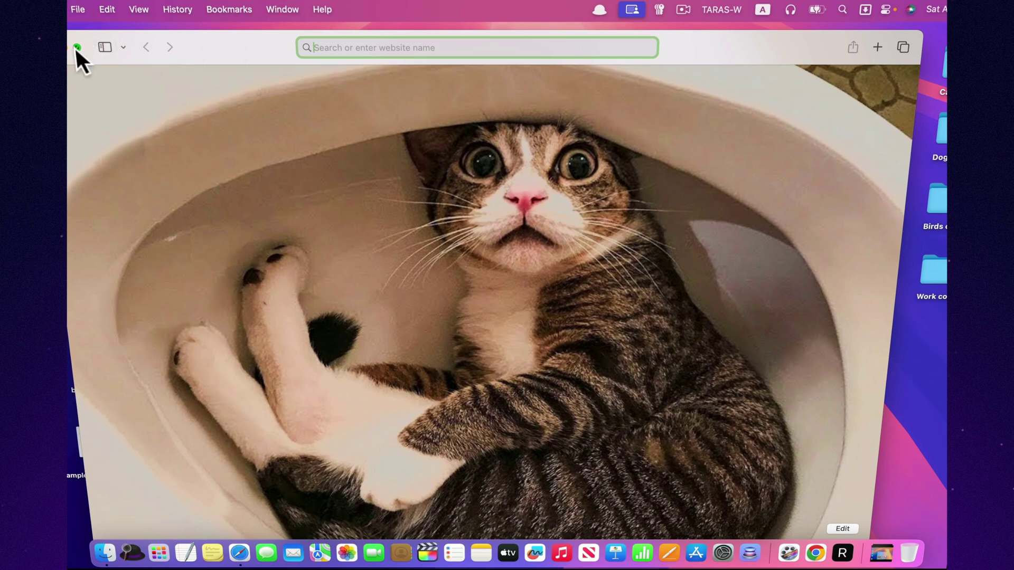
mouse_move(77, 47)
left_click(84, 93)
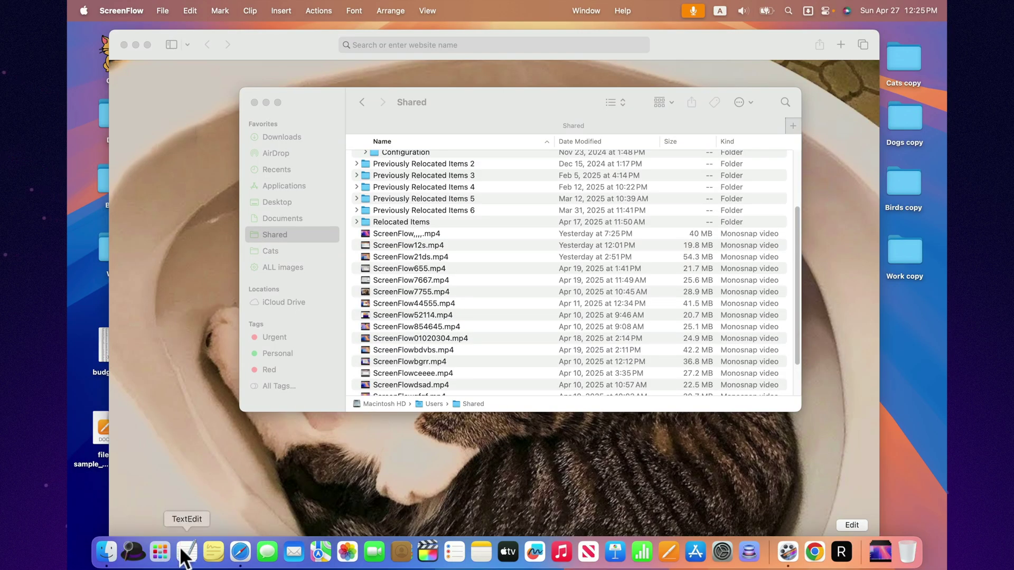
left_click(186, 552)
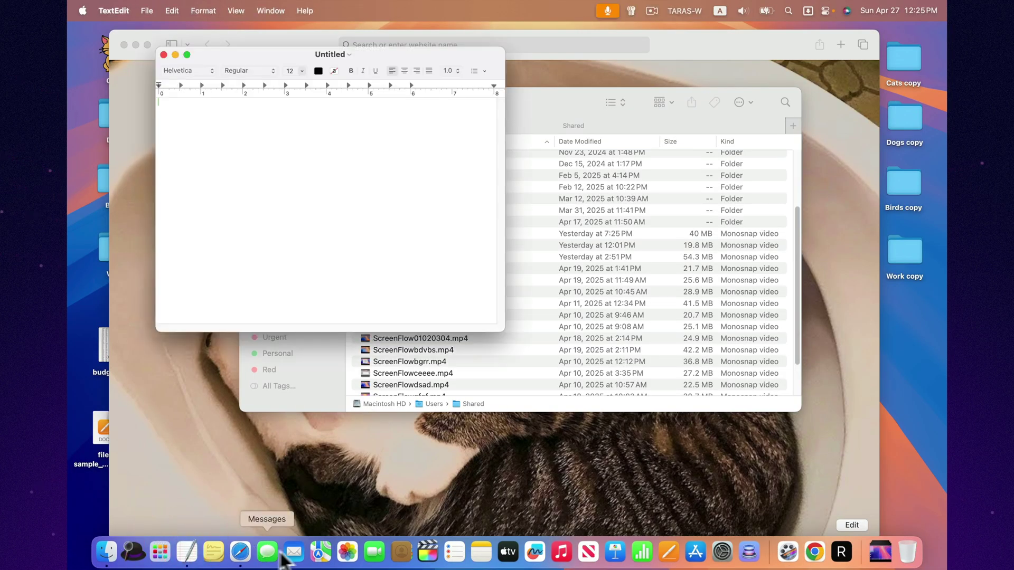
left_click(294, 555)
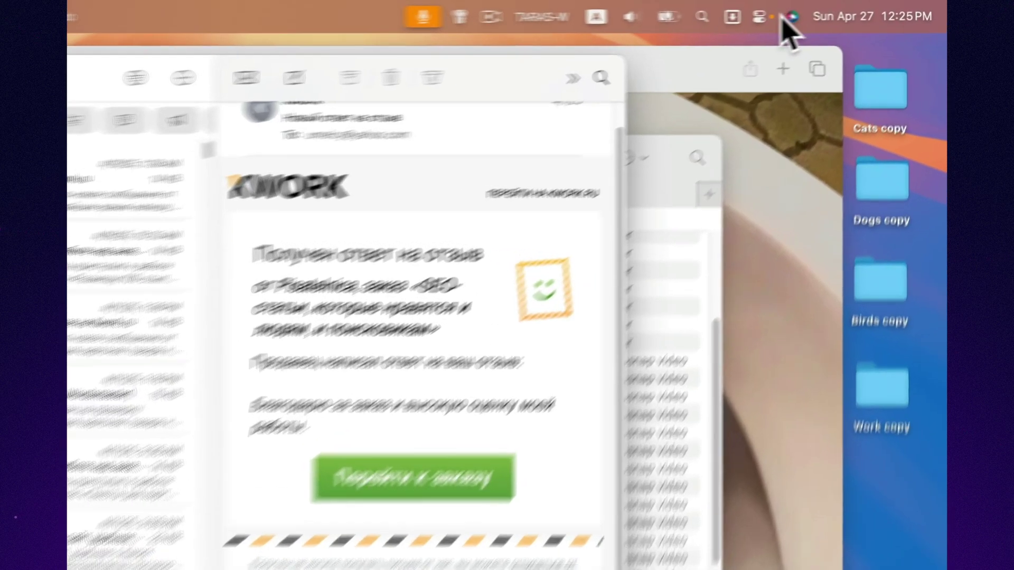
Turn on Stage Manager, close Mail, and switch between Finder and Safari thumbnails
left_click(826, 10)
left_click(798, 203)
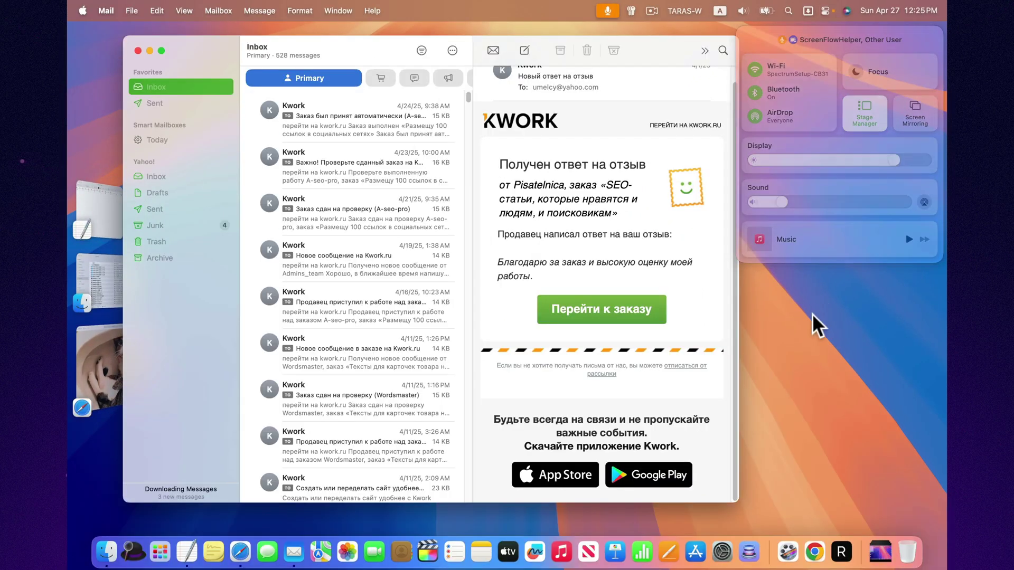
left_click(813, 313)
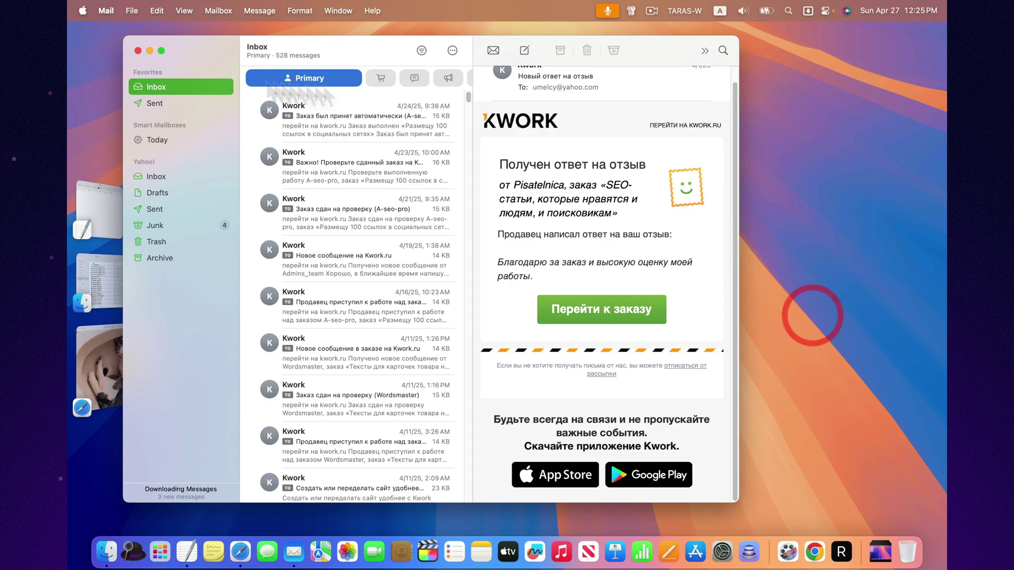
left_click(140, 50)
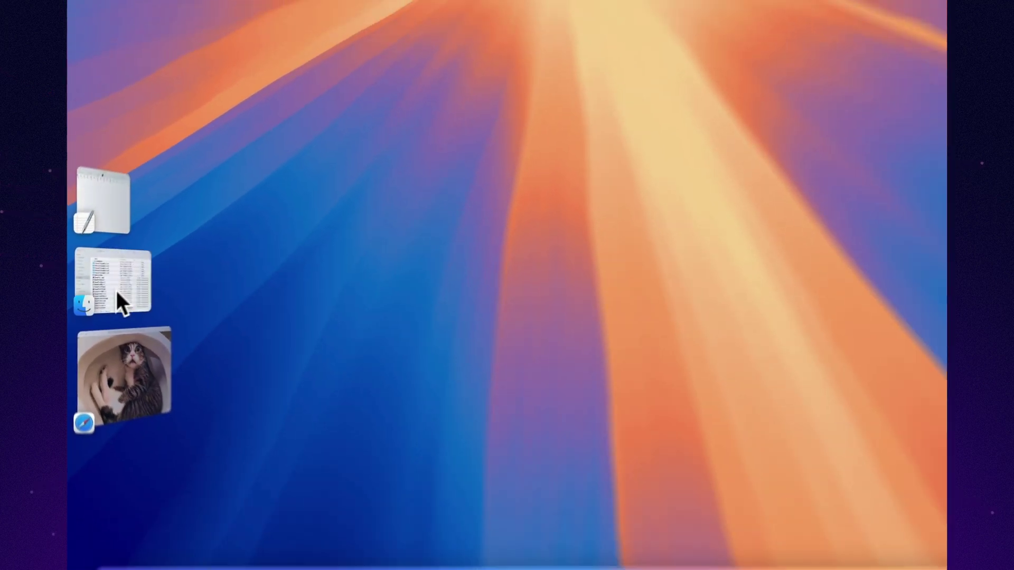
left_click(138, 296)
left_click(121, 315)
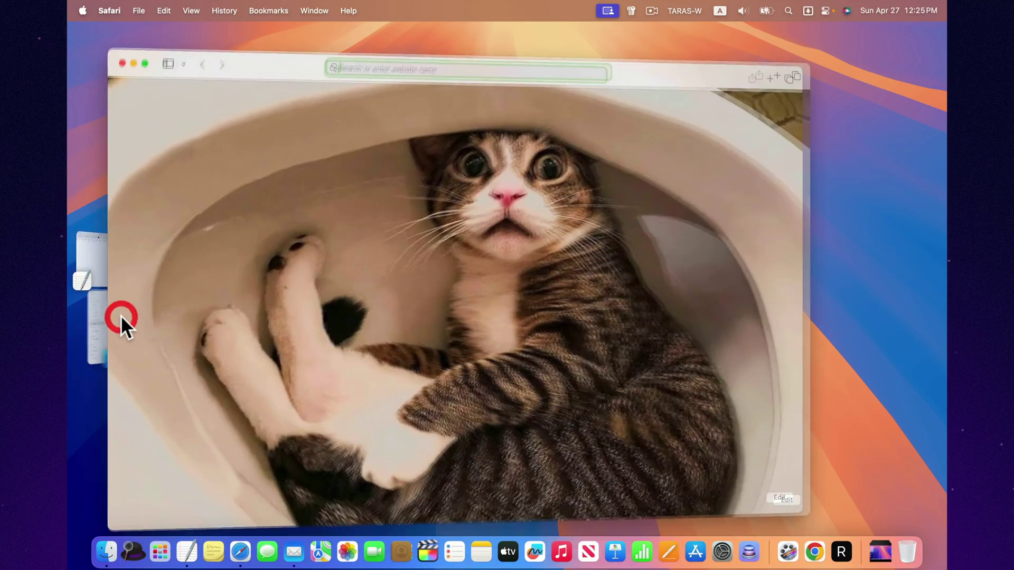
left_click(93, 327)
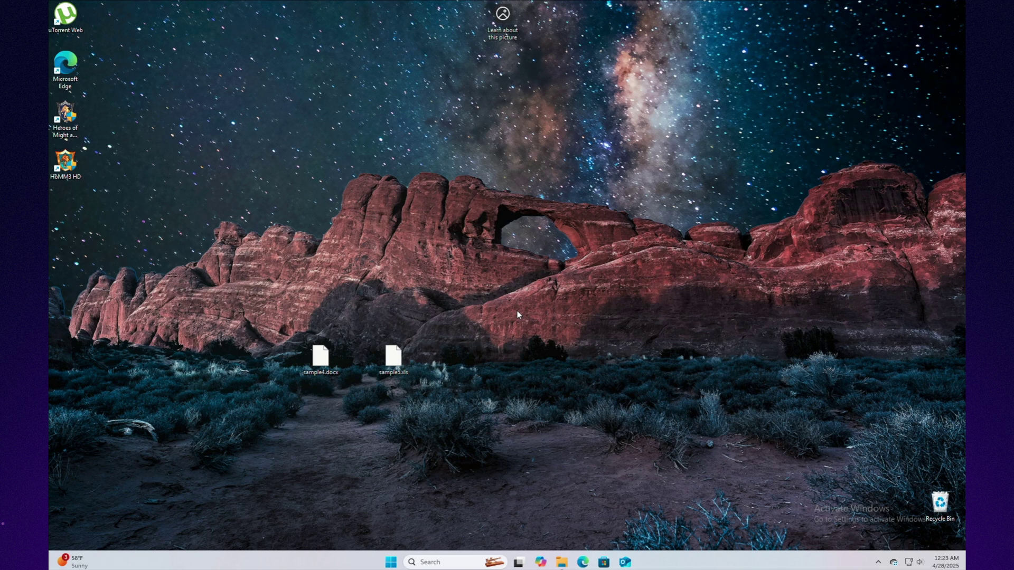
Search the Microsoft Store for 'pdf editor' and scroll through the results
left_click(541, 562)
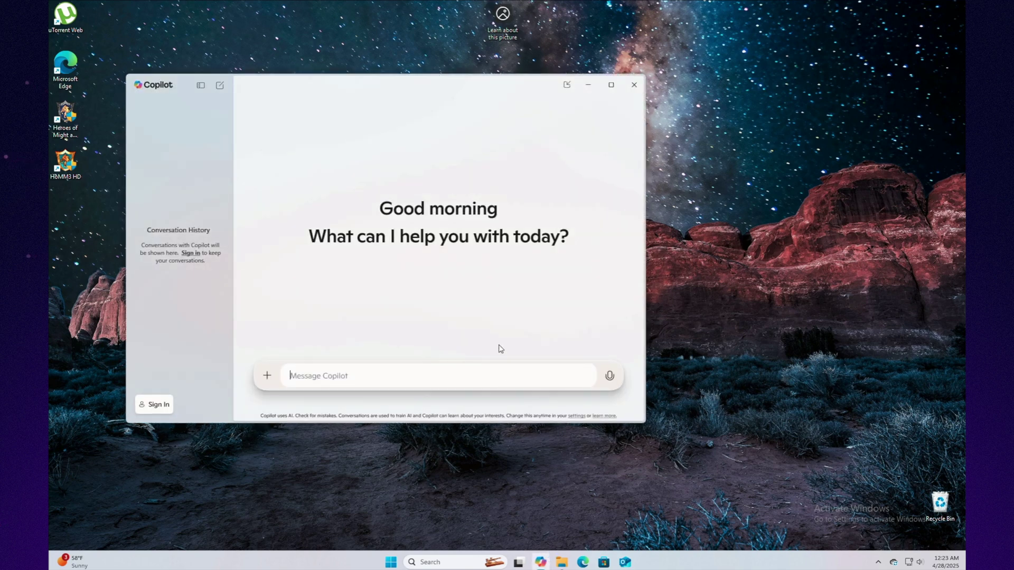
left_click(604, 563)
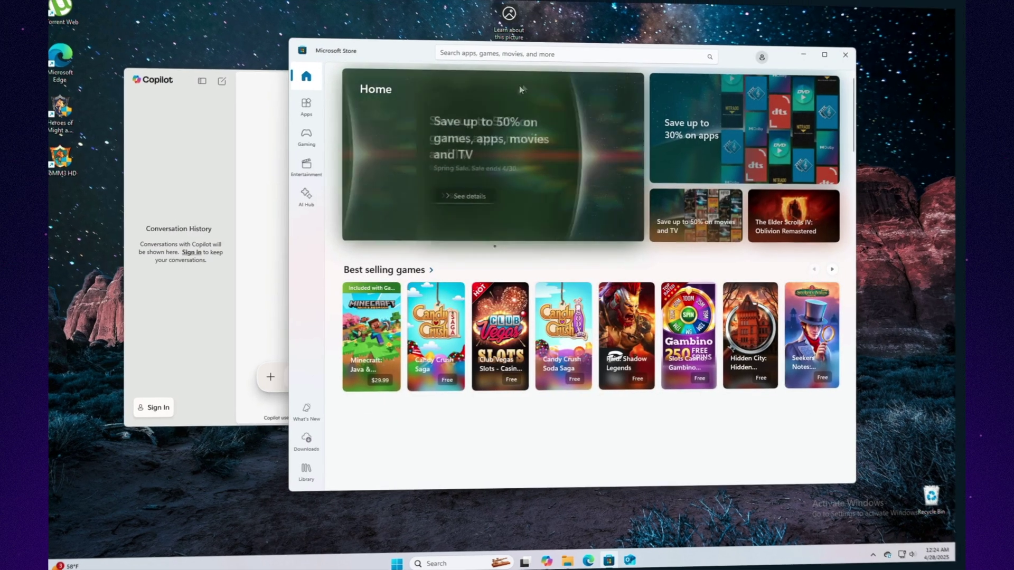
type("pdf editor")
key("Return")
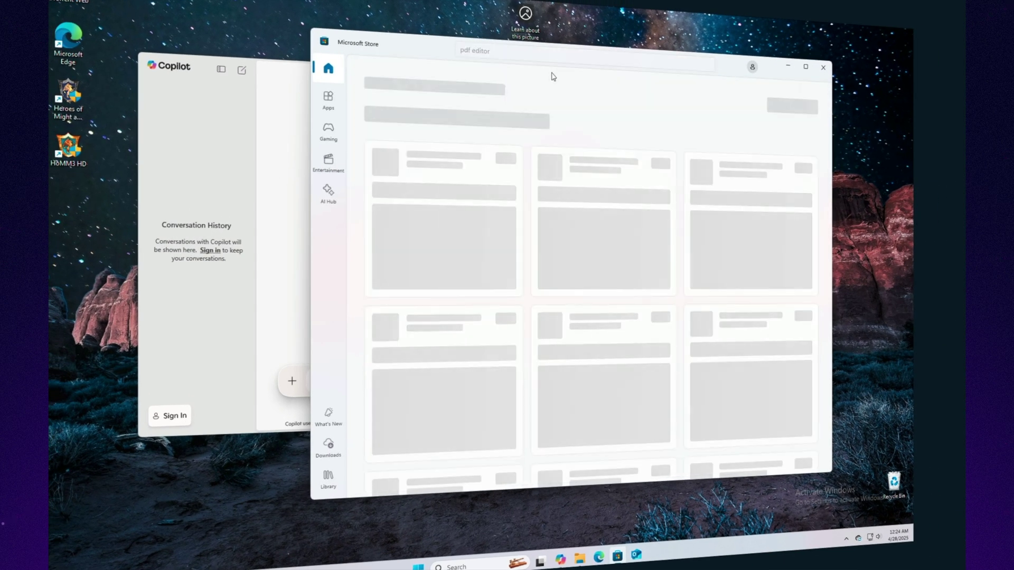
scroll(475, 132, "down", 15)
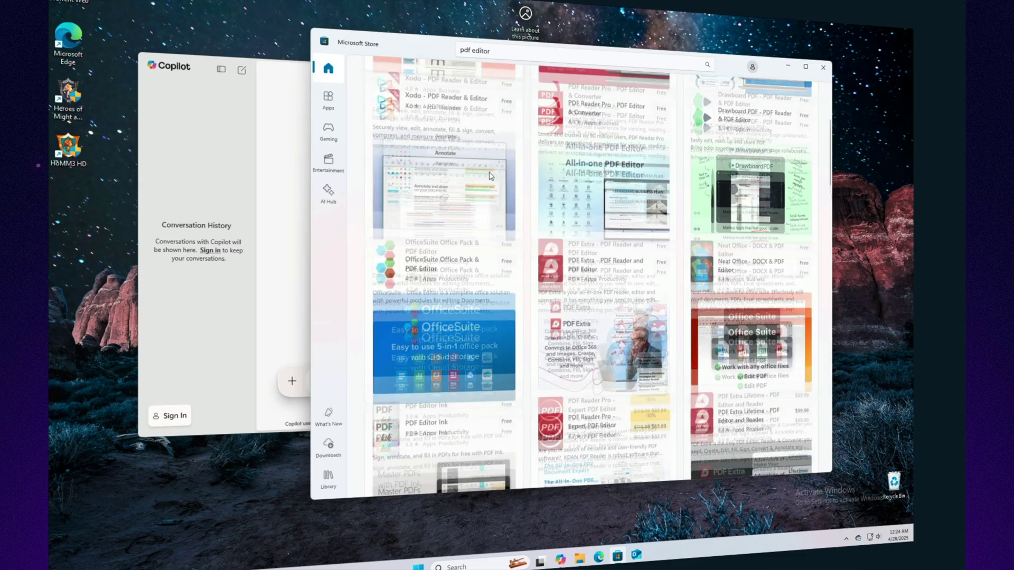
scroll(486, 181, "down", 15)
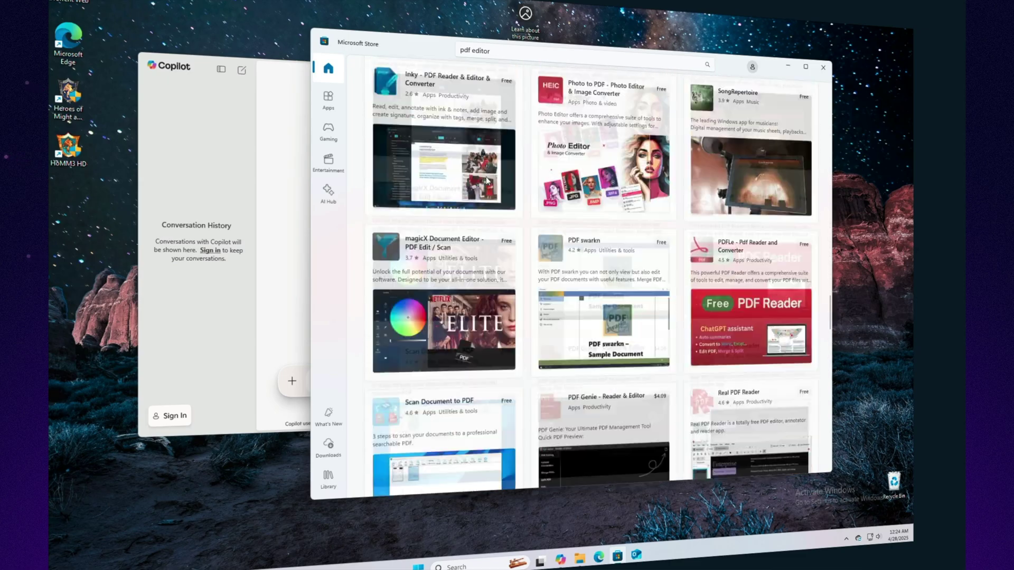
scroll(486, 181, "up", 15)
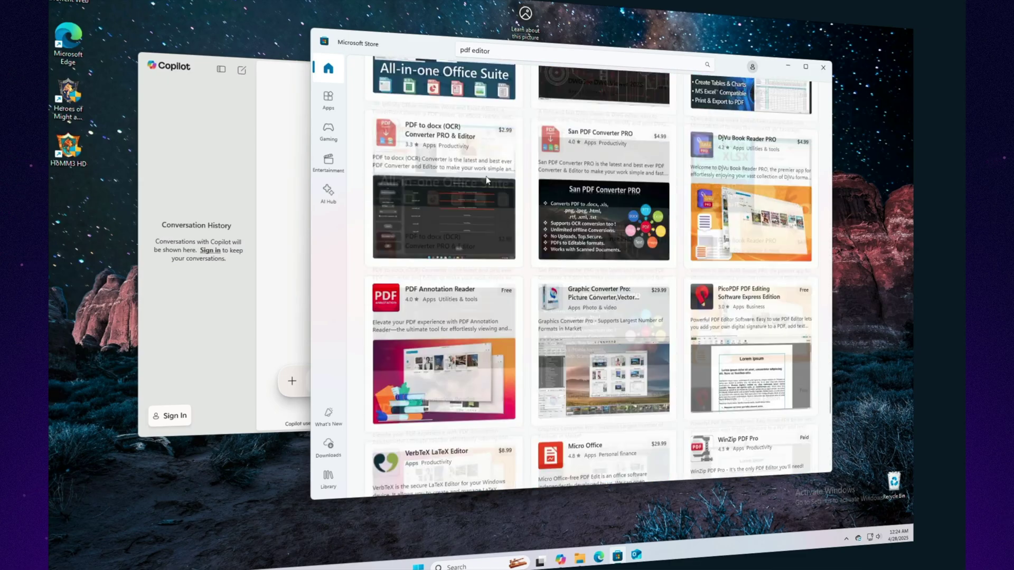
Browse the Apps page's featured and best-selling apps
left_click(328, 97)
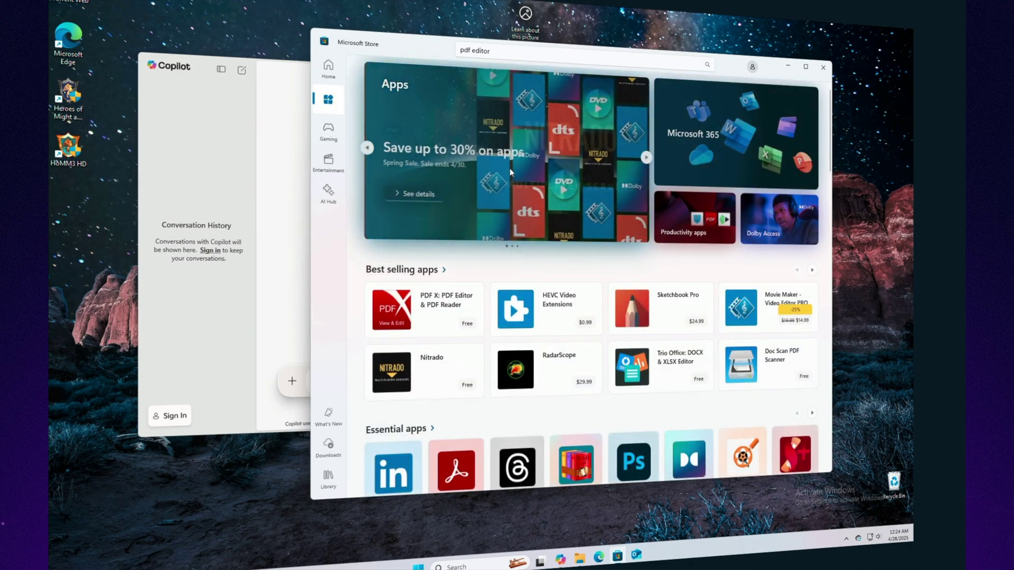
scroll(562, 267, "down", 5)
scroll(581, 302, "down", 10)
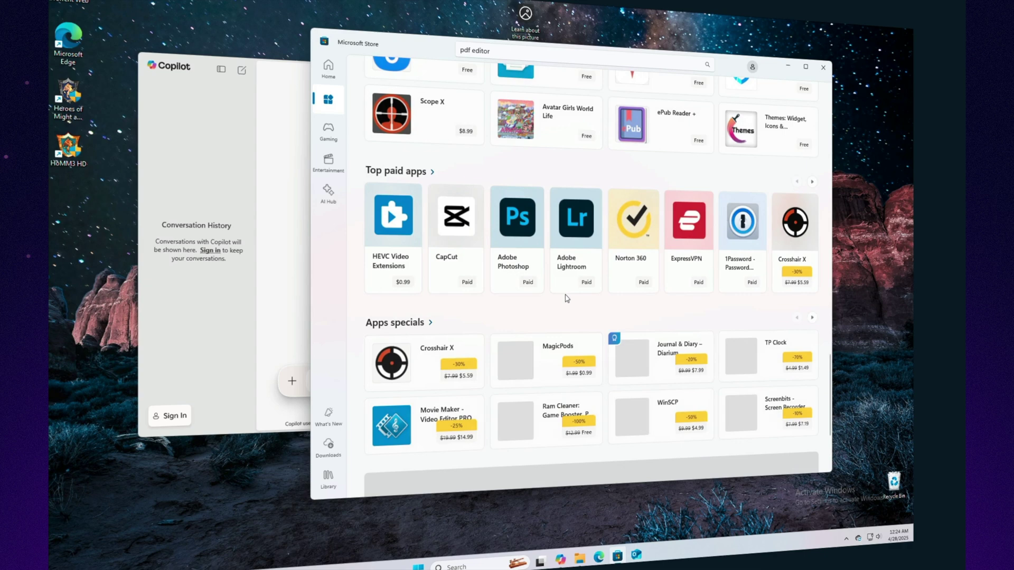
scroll(566, 298, "down", 3)
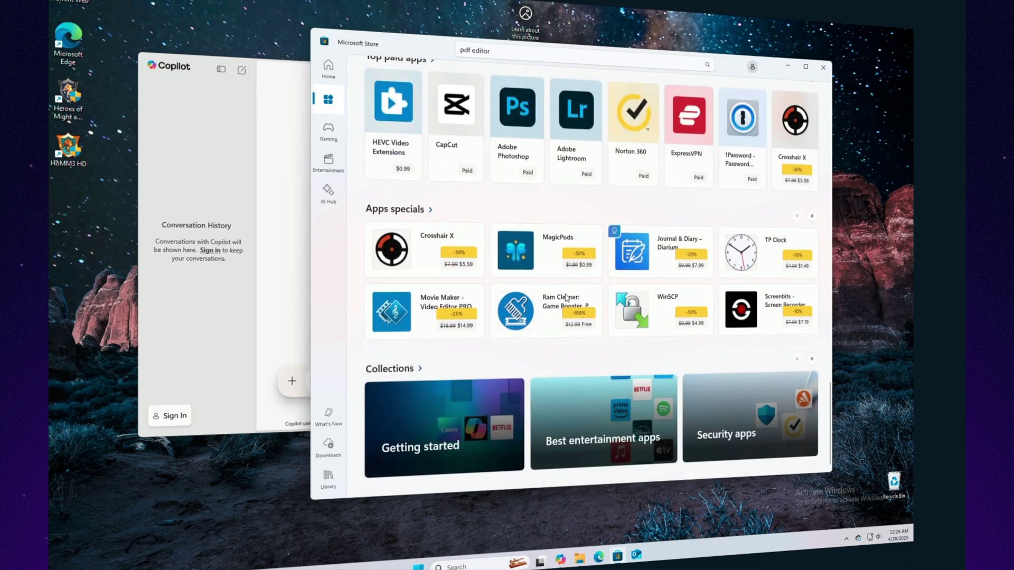
scroll(565, 299, "up", 15)
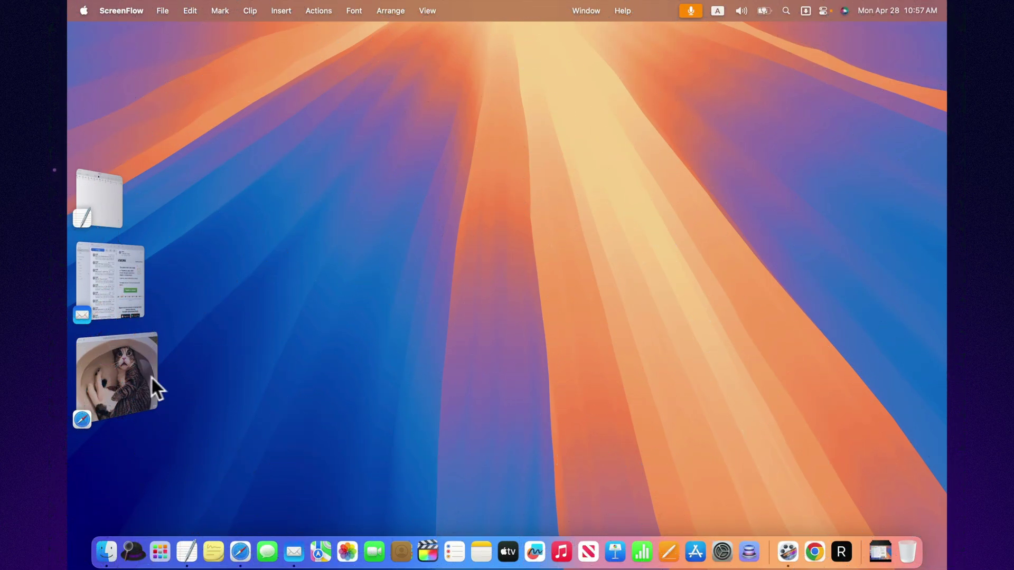
Minimize Safari and launch the App Store through the Alfred launcher
left_click(127, 368)
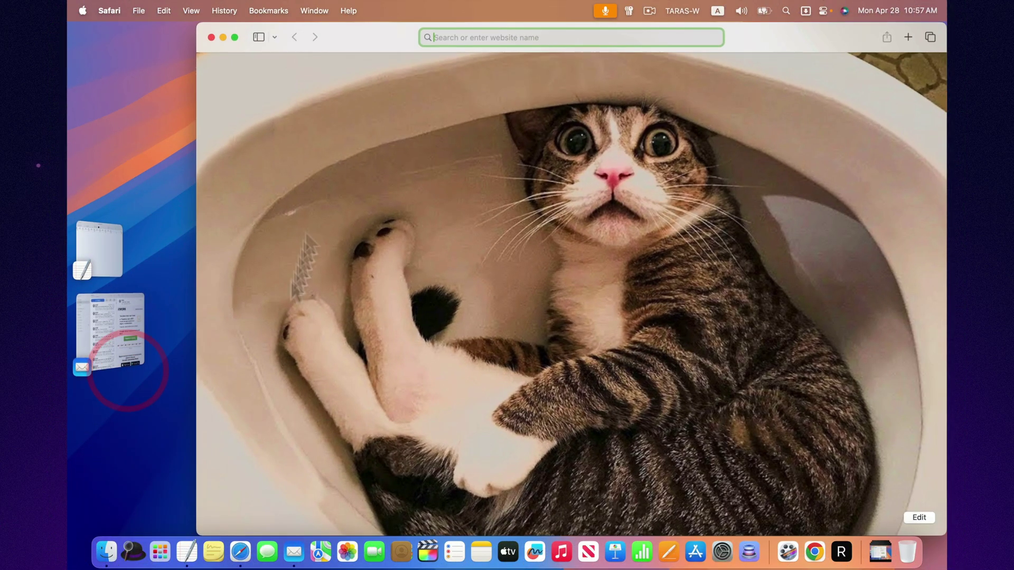
left_click(223, 37)
key("alt+space")
type("a")
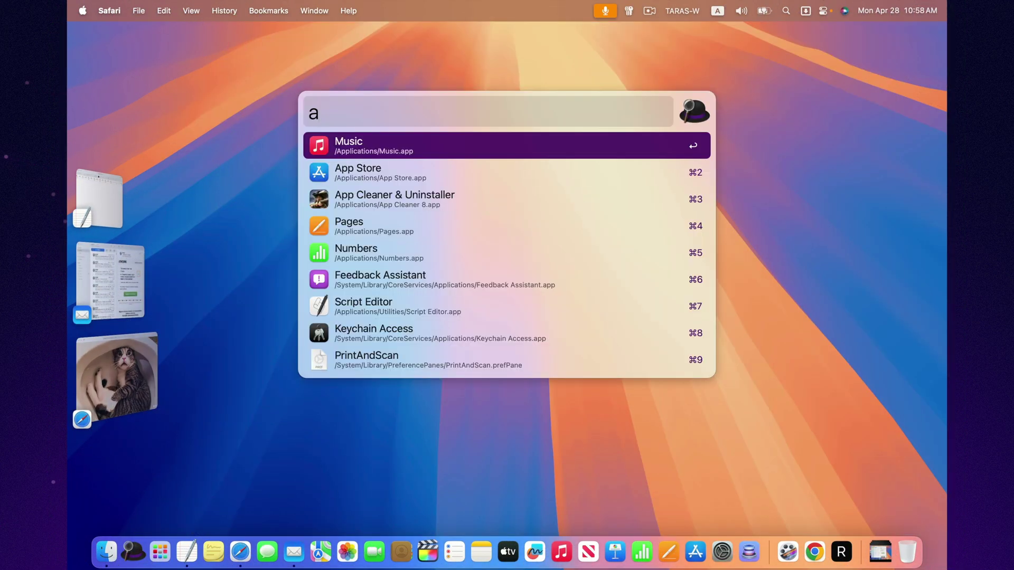
left_click(347, 176)
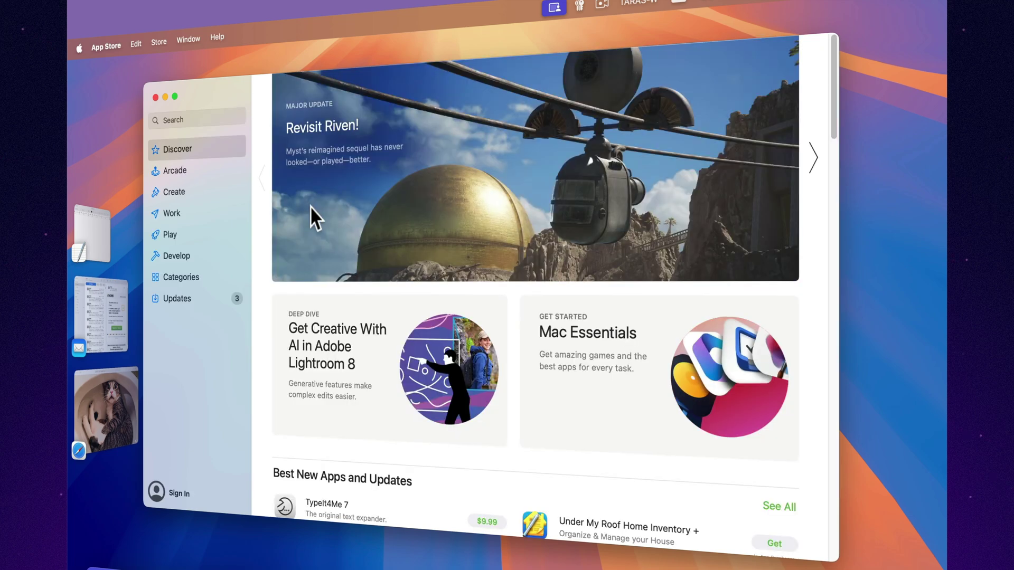
Open the Mac Essentials story from Discover and scroll through its business apps and games
scroll(607, 351, "down", 5)
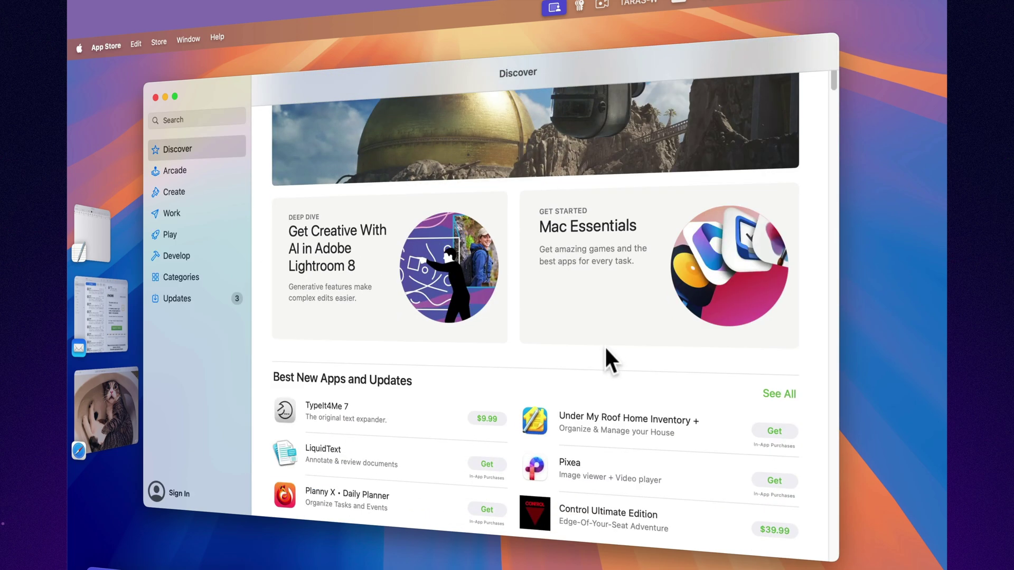
scroll(598, 241, "down", 6)
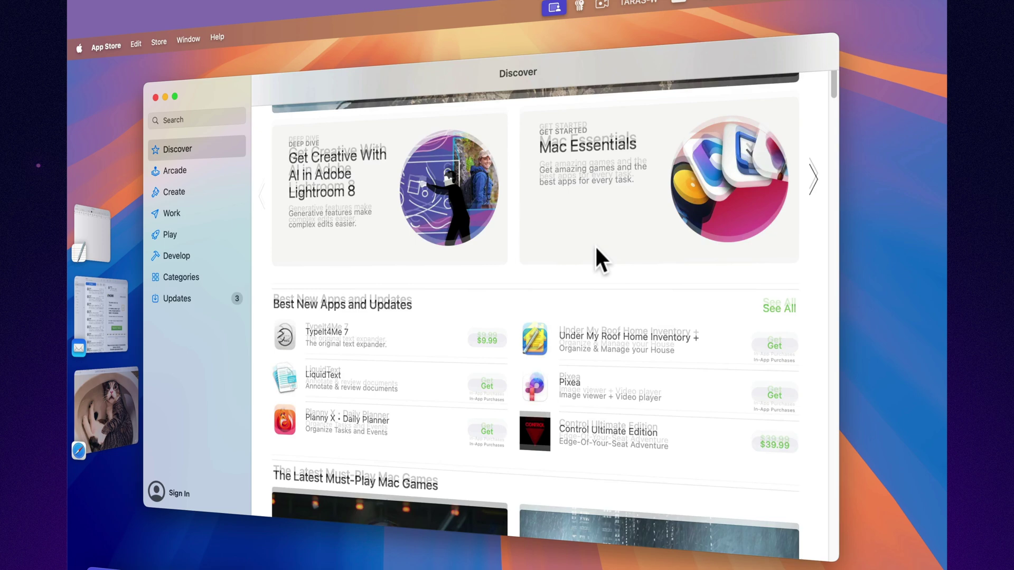
left_click(702, 140)
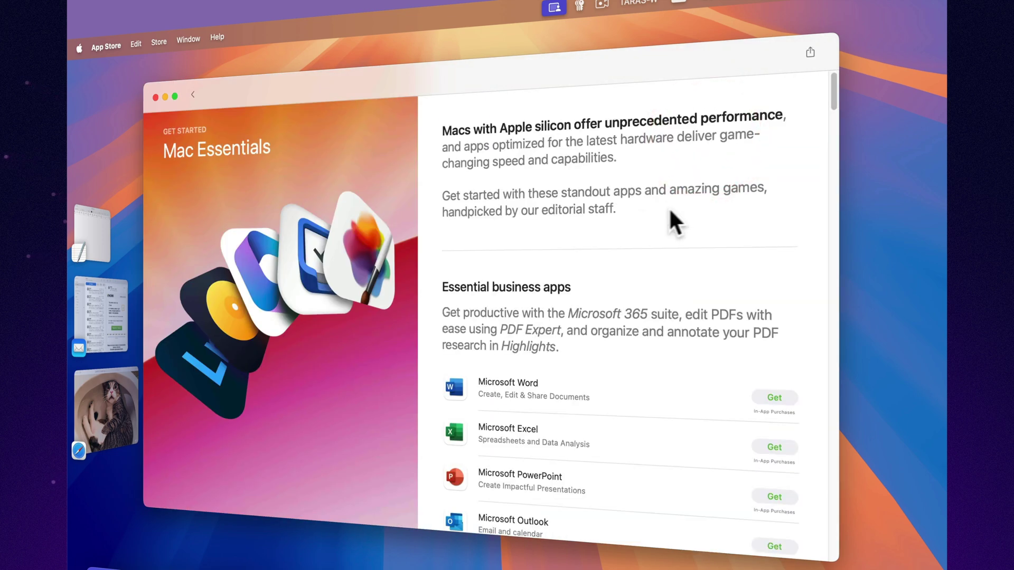
scroll(601, 247, "down", 4)
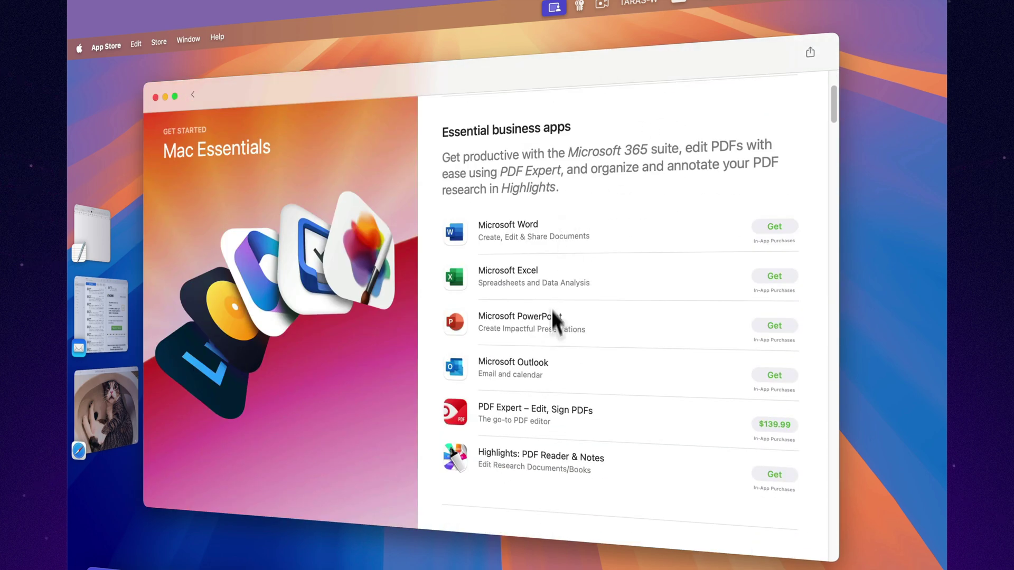
scroll(555, 322, "down", 9)
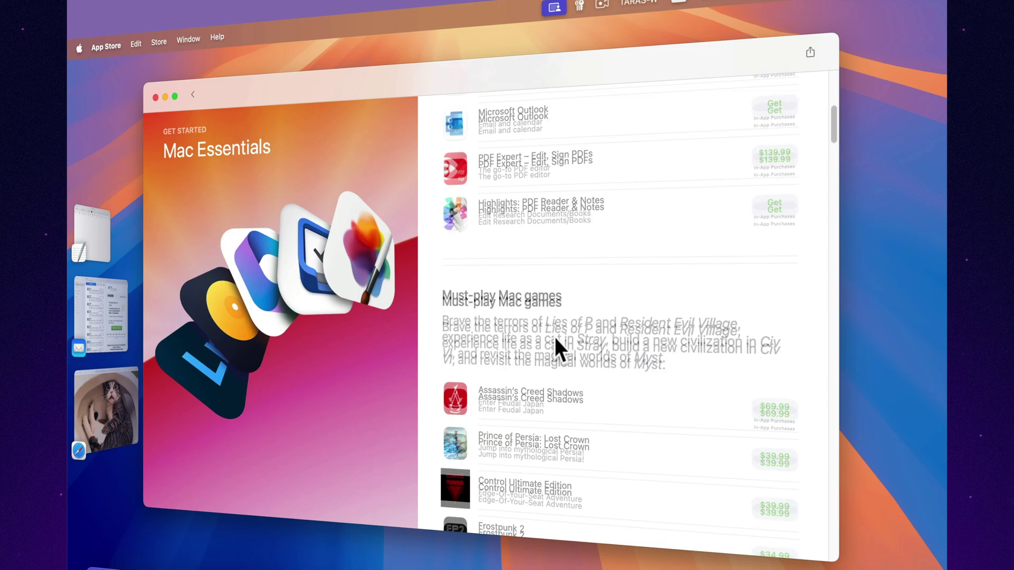
scroll(558, 350, "down", 20)
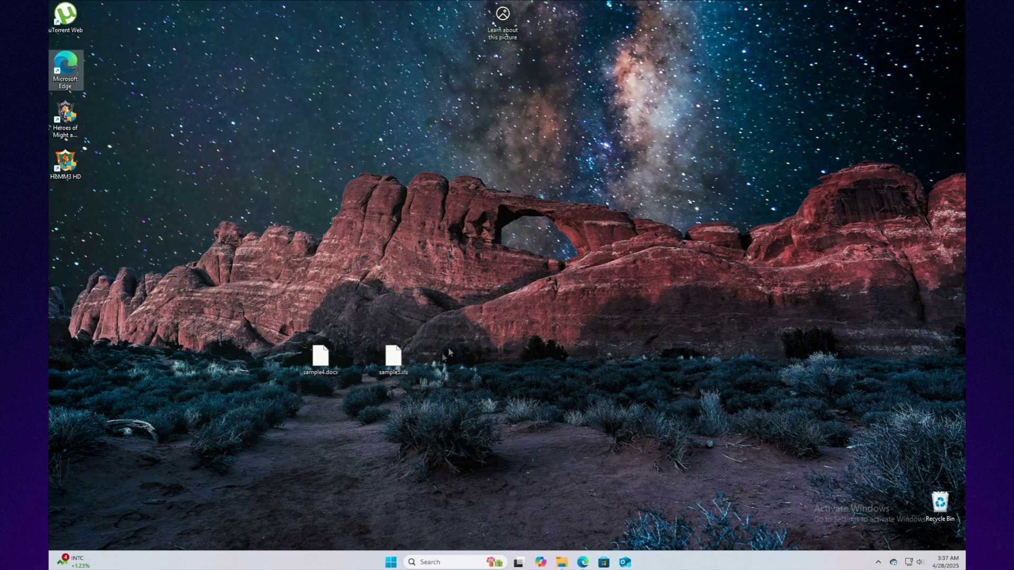
Download Paint.NET 5.1.7 in Edge, run its installer through setup, and find it in Start
left_click(586, 563)
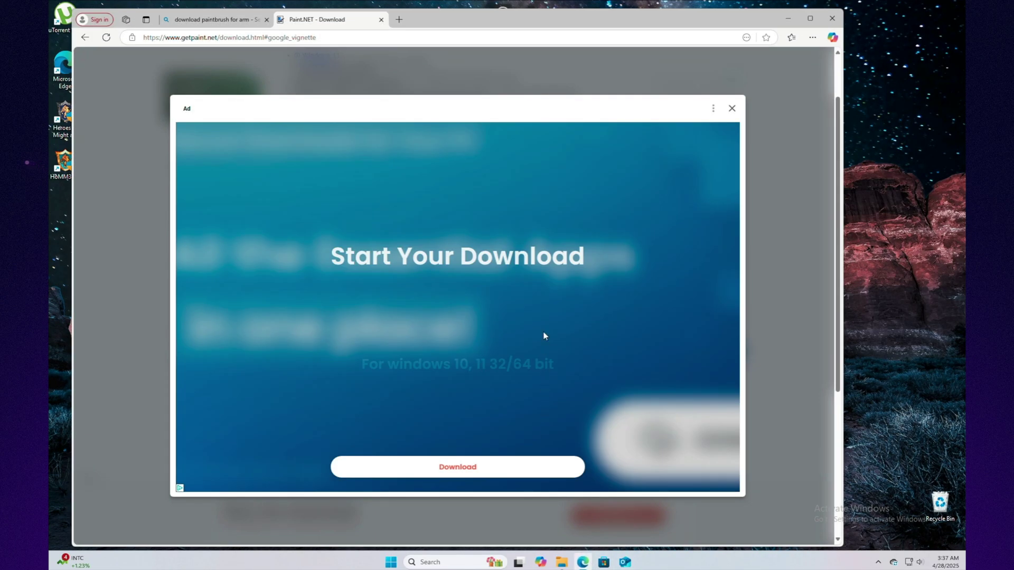
left_click(732, 109)
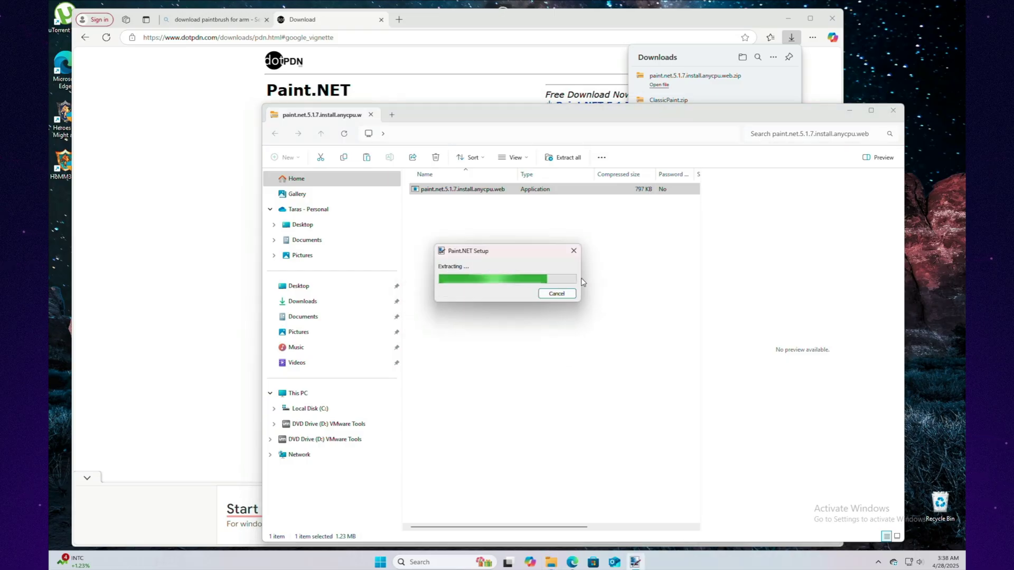
left_click(606, 363)
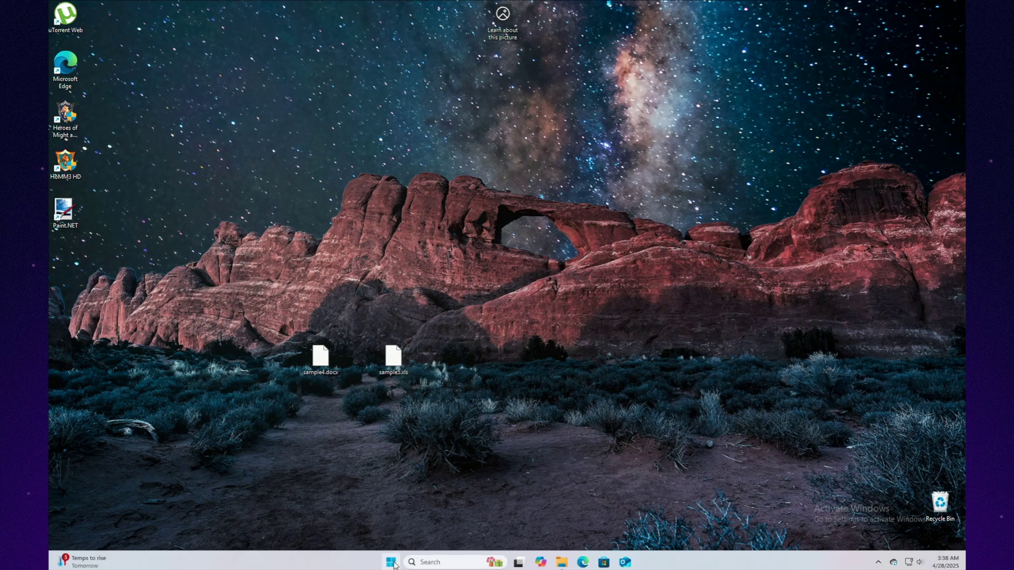
left_click(392, 563)
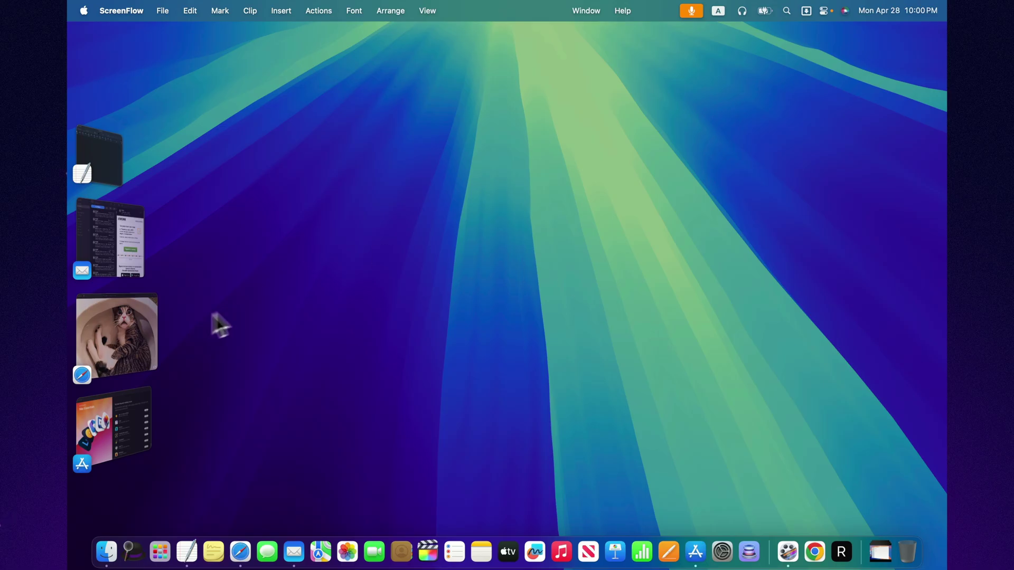
Search Safari for 'download edge mac' and open Microsoft's Edge download page
left_click(145, 325)
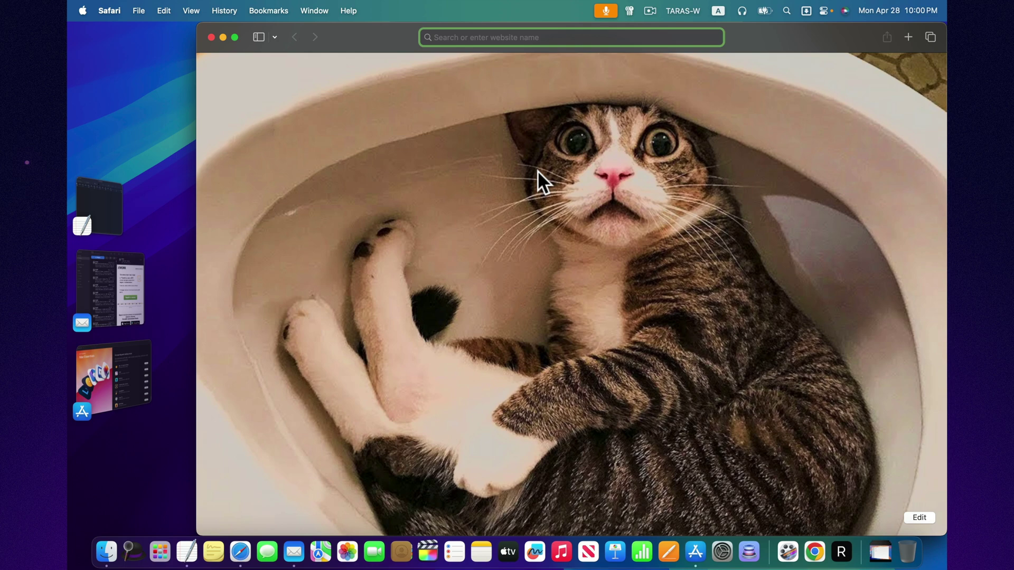
type("download e")
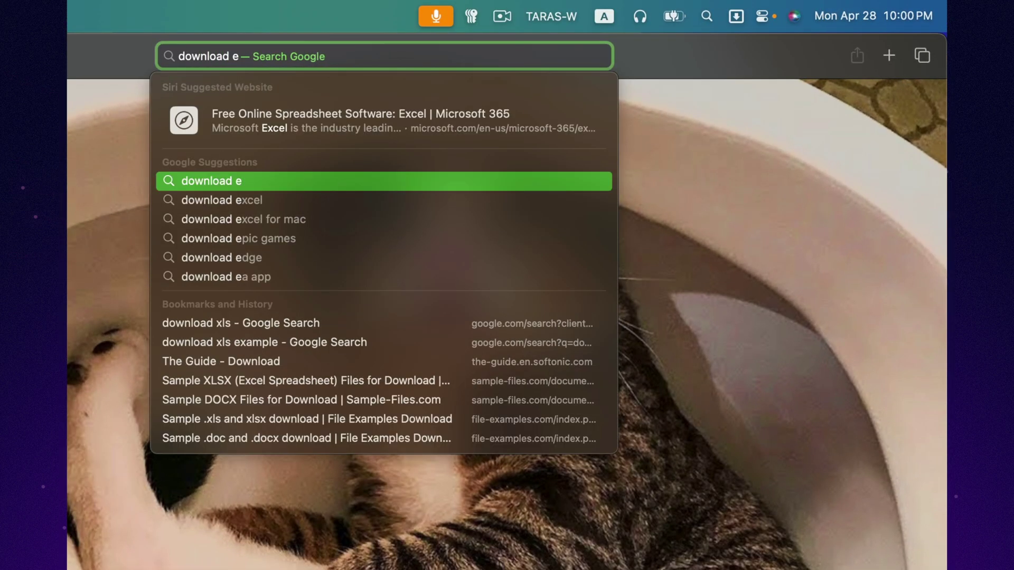
type("dge")
key("Return")
left_click(464, 129)
type("mac")
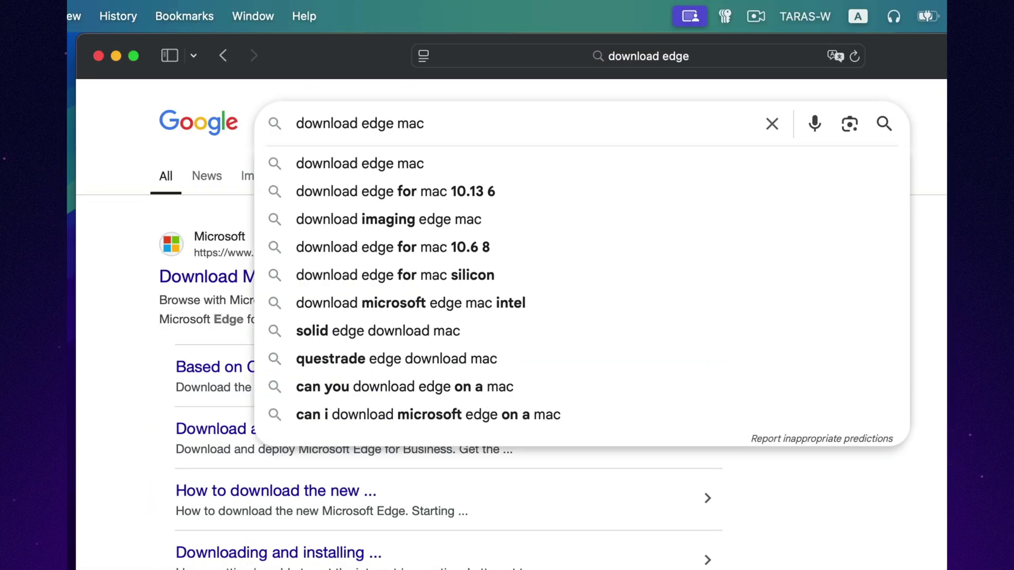
key("Return")
left_click(375, 267)
Download MicrosoftEdge-135.0.3179.98.dmg, allowing downloads from microsoft.com, and open the disk image
left_click(644, 327)
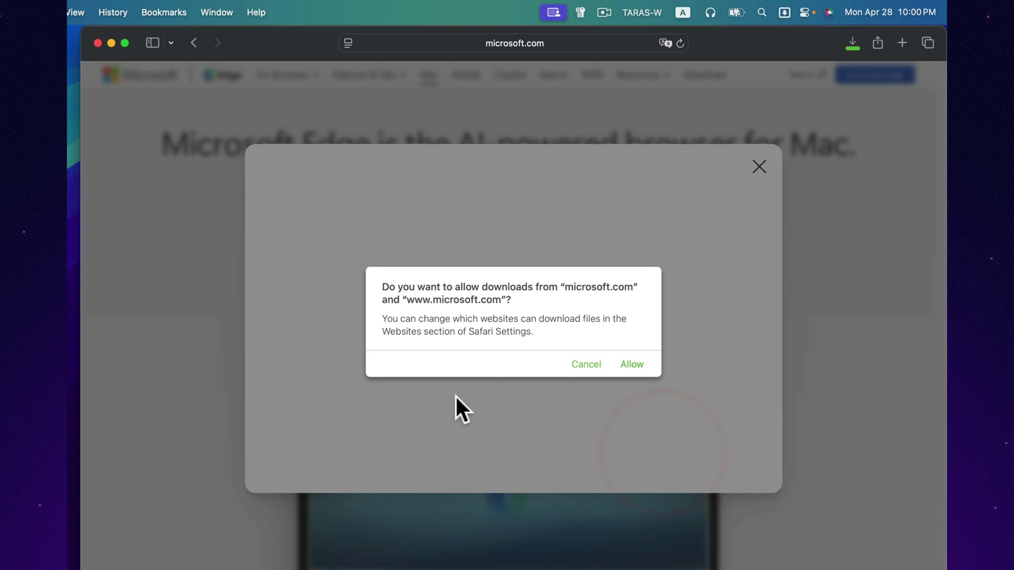
left_click(853, 43)
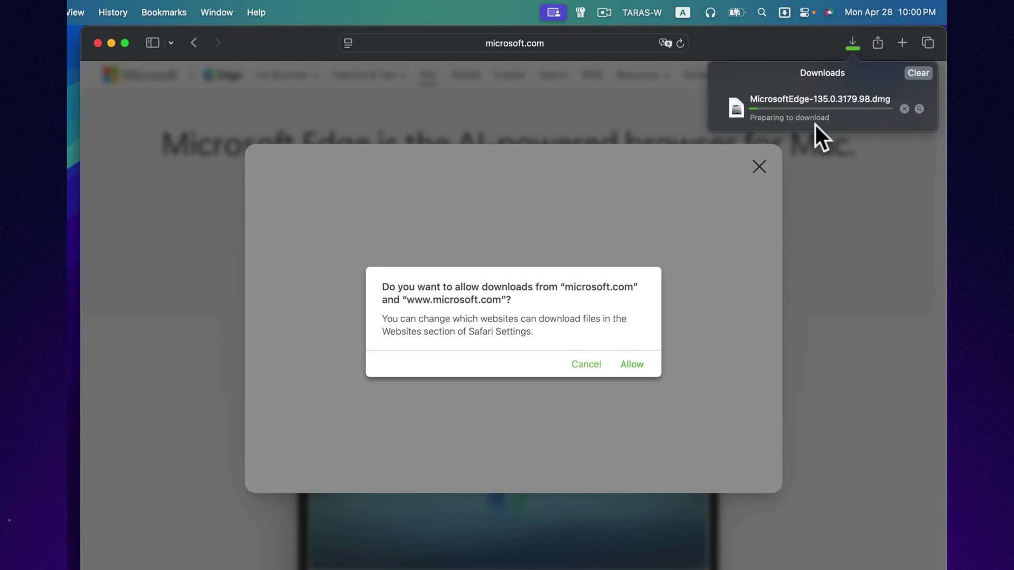
left_click(632, 364)
left_click(853, 44)
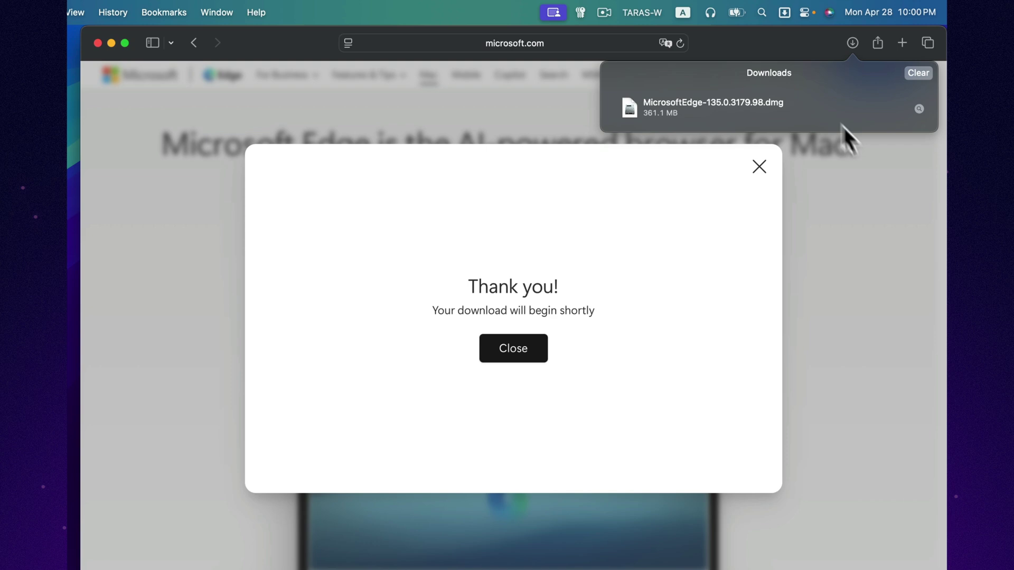
left_click(719, 109)
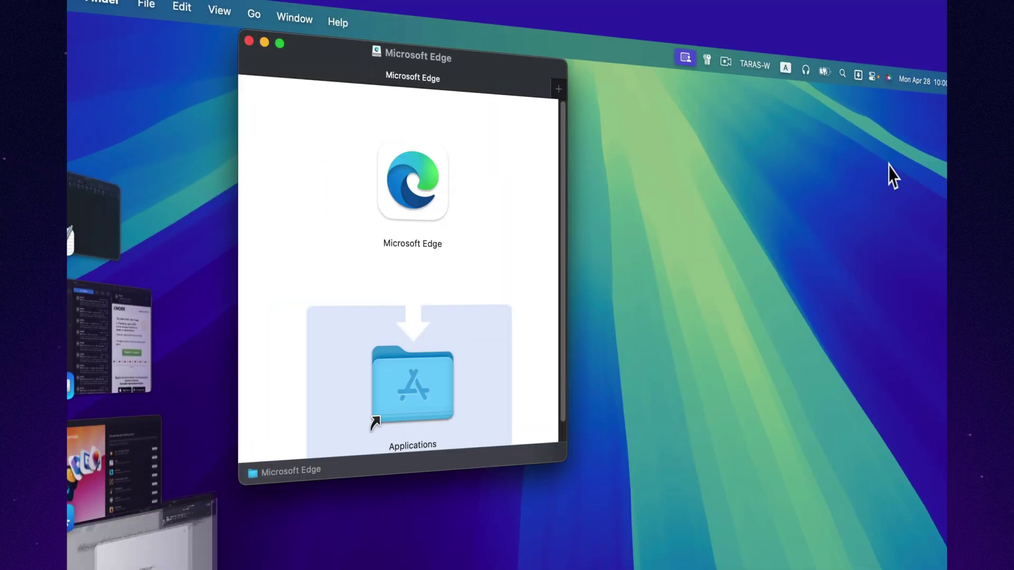
Drag Microsoft Edge into Applications, then launch it from Launchpad and allow it to open
left_click_drag(424, 192, 432, 384)
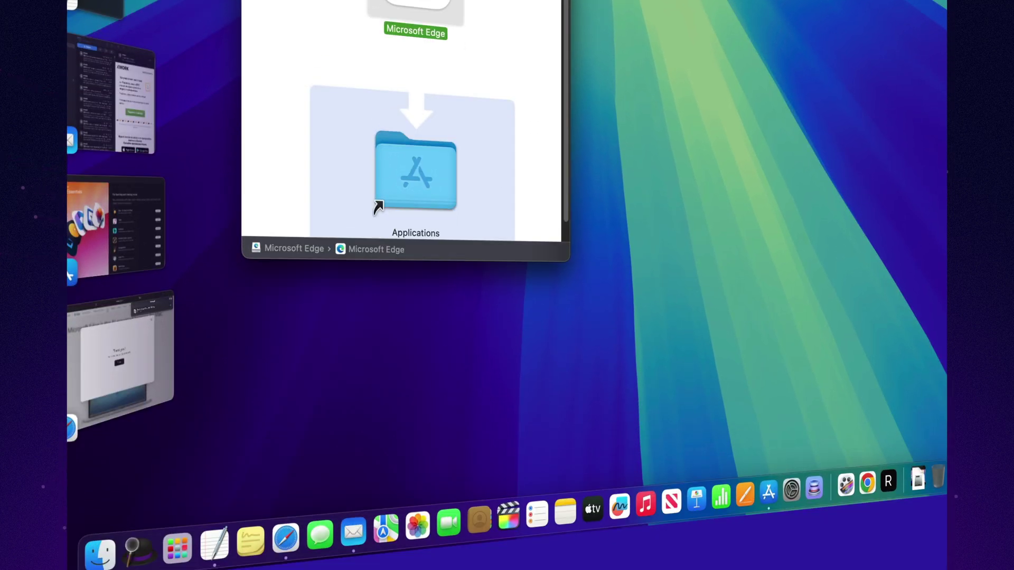
left_click(316, 370)
left_click(182, 550)
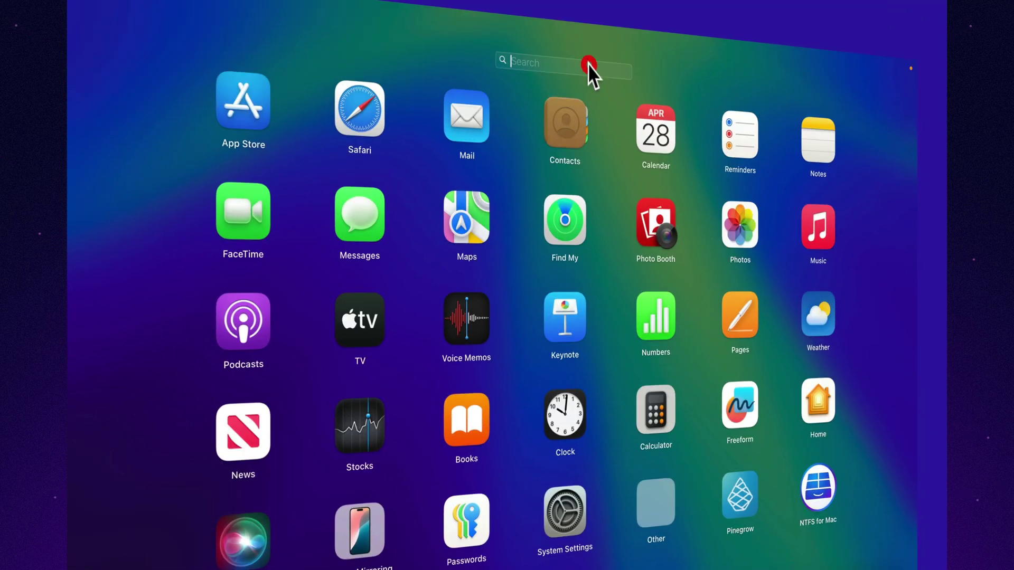
scroll(589, 74, "right", 3)
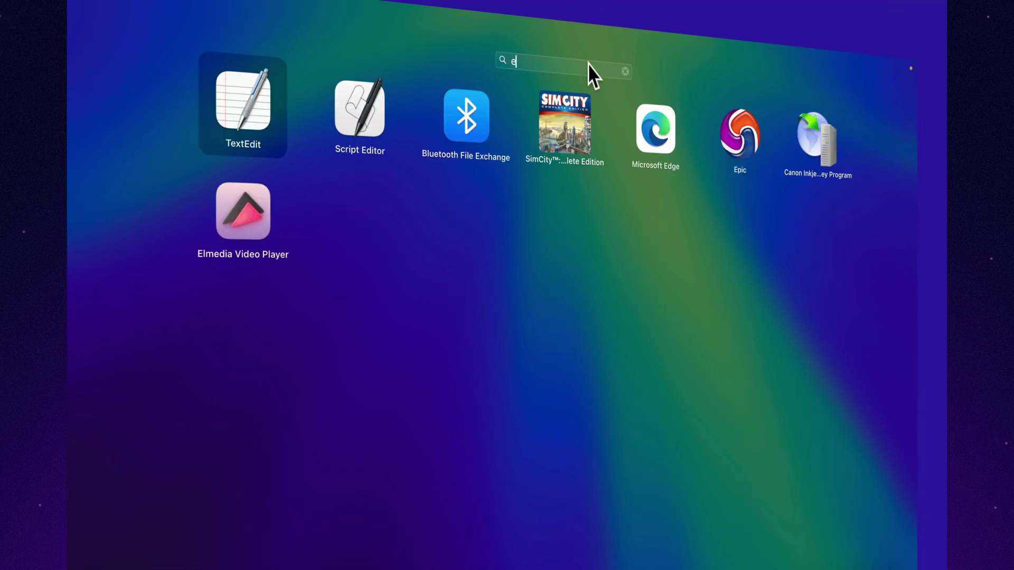
left_click(579, 120)
left_click(544, 233)
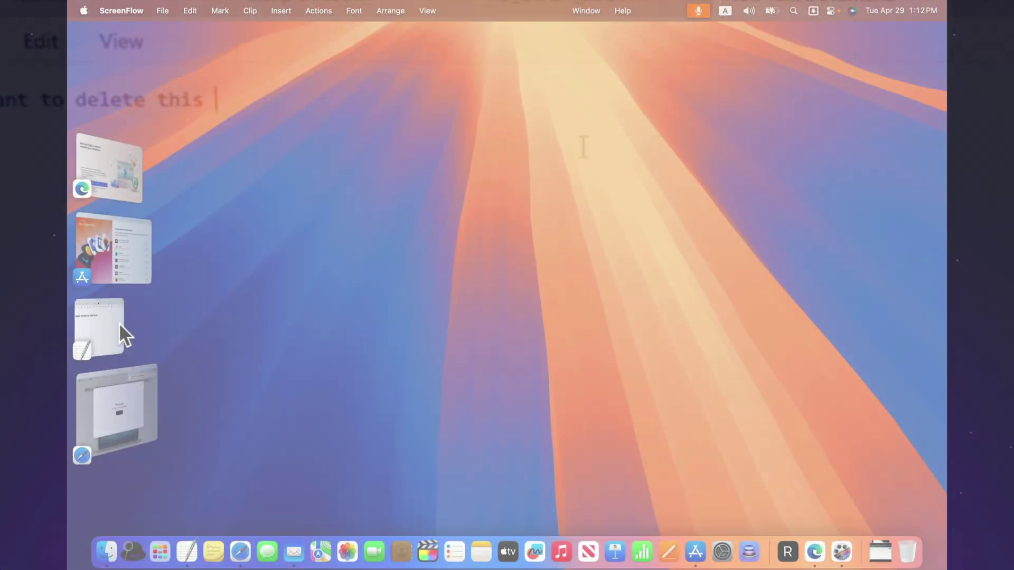
Switch from Notepad to the TextEdit document on the Mac
left_click(119, 325)
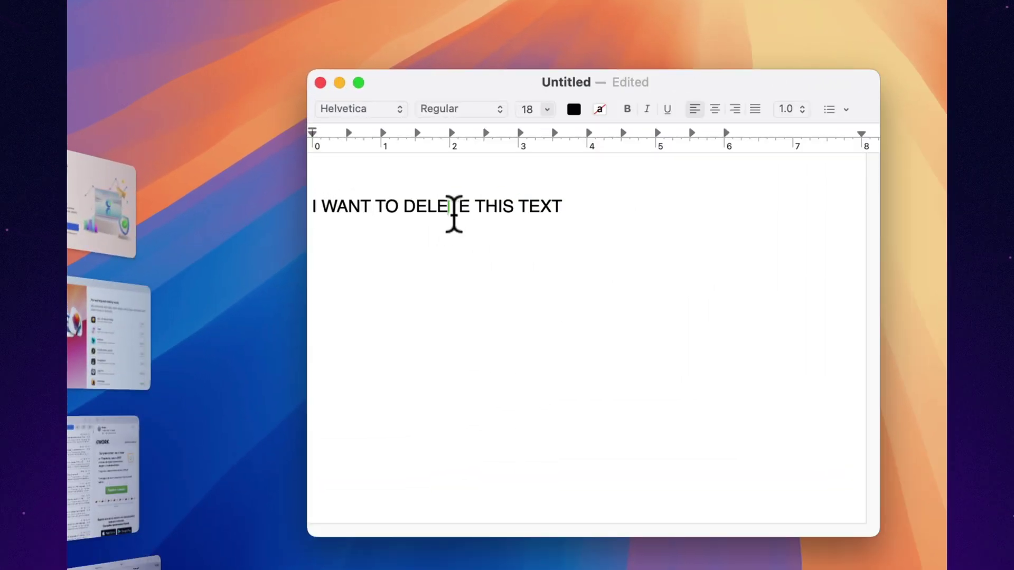
Place the cursor just before the word TEXT in the TextEdit line
left_click(399, 188)
left_click(453, 185)
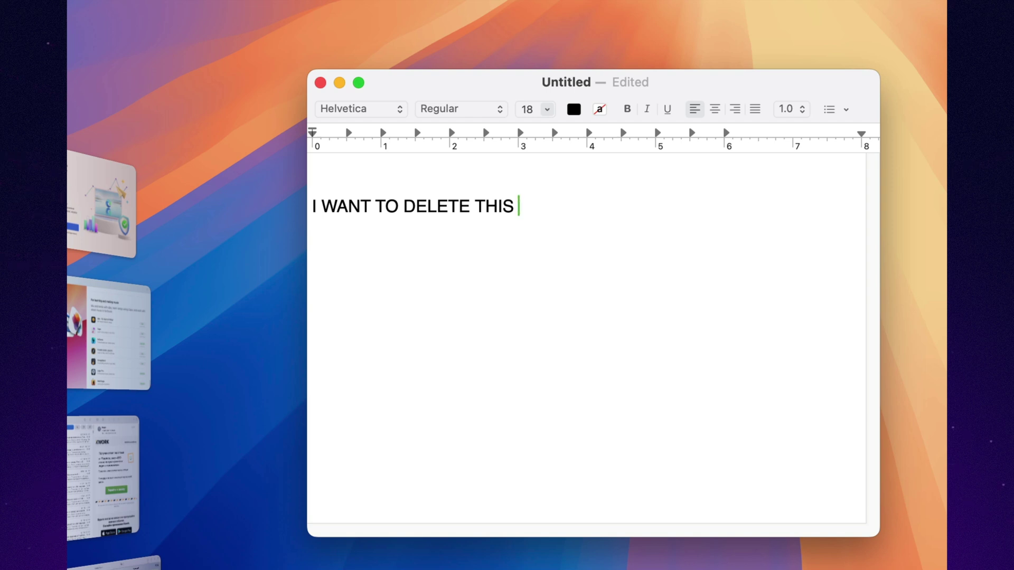
Finish trimming the TextEdit line, then copy New Text Document from the desktop into Documents
key("BackSpace")
key("BackSpace")
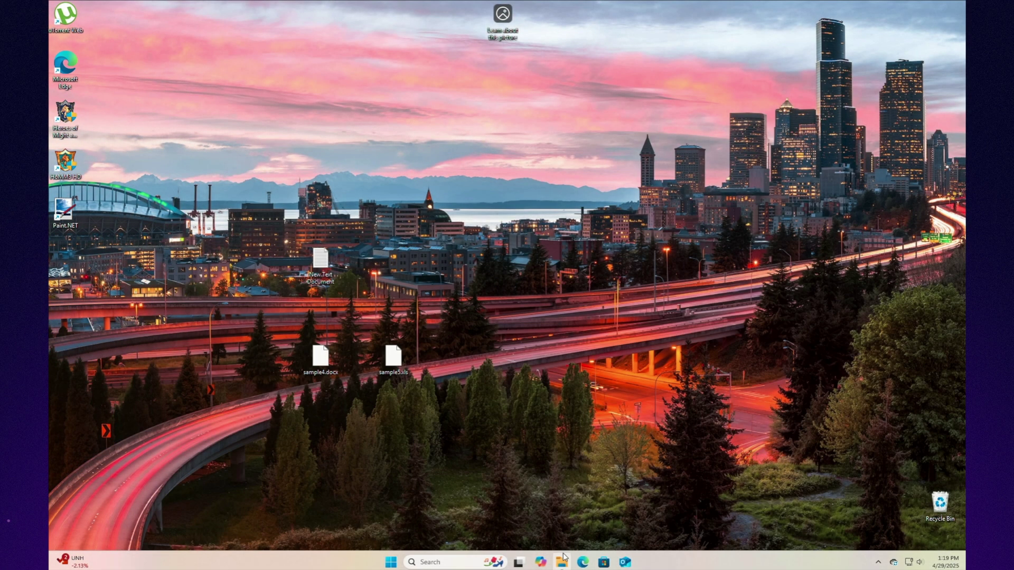
left_click(561, 561)
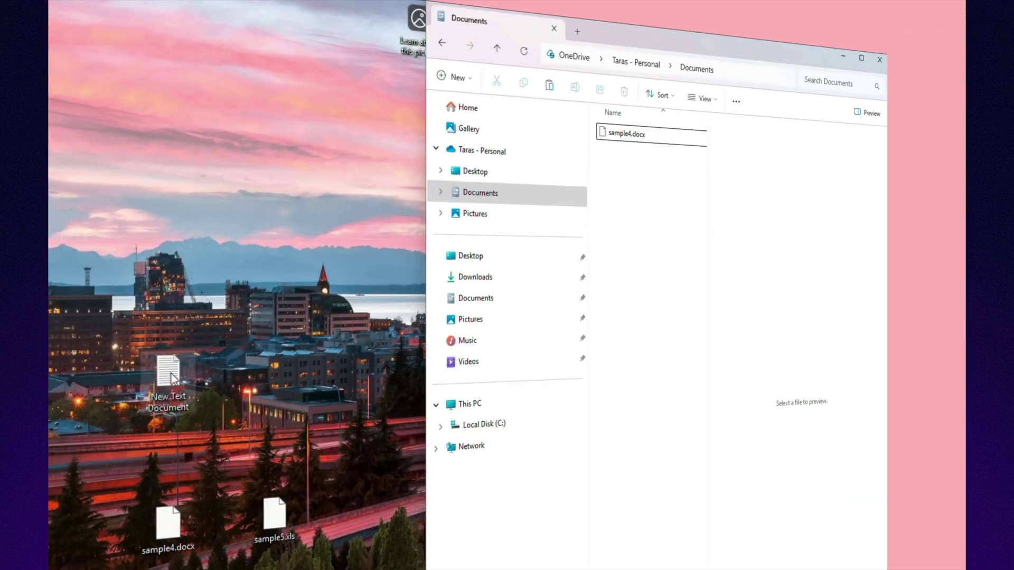
right_click(166, 376)
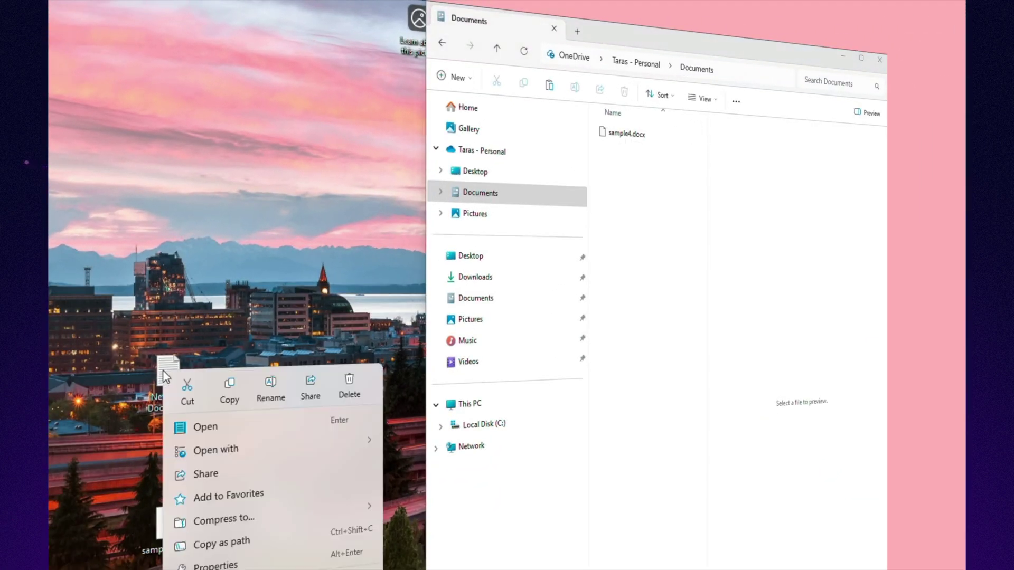
left_click(231, 389)
right_click(675, 265)
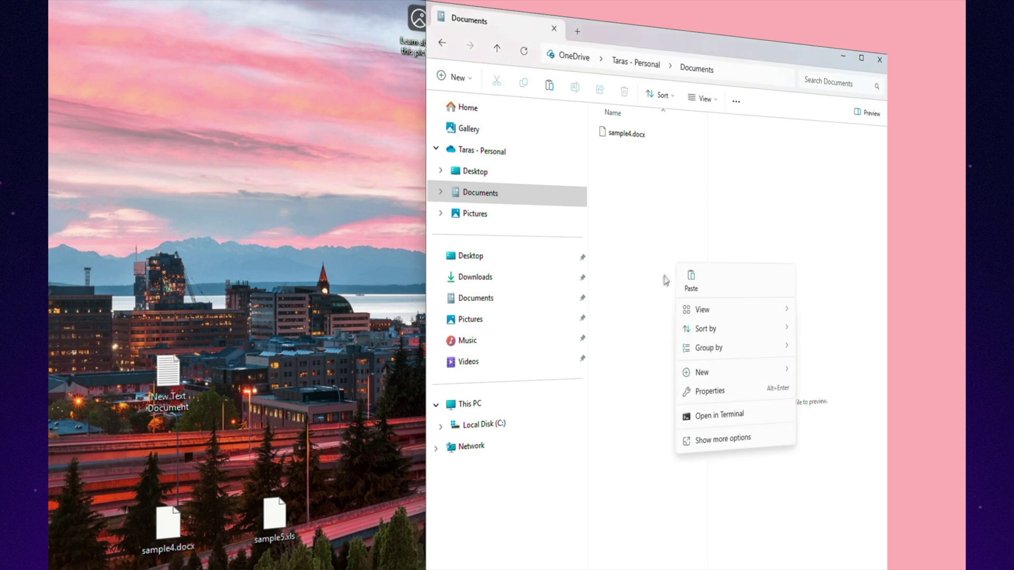
left_click(690, 287)
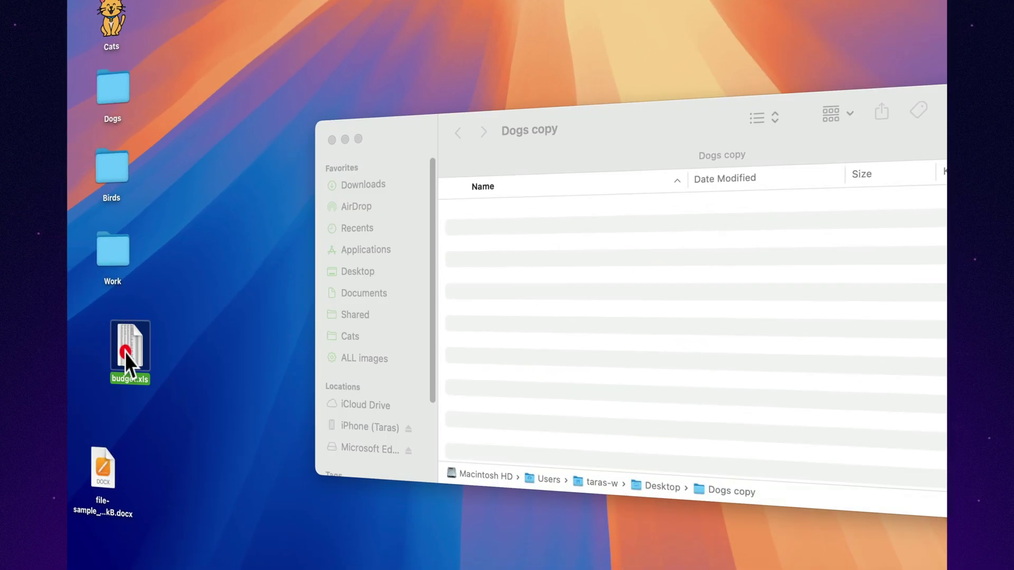
Copy budget.xls from the desktop and paste it into the Dogs copy folder
right_click(113, 338)
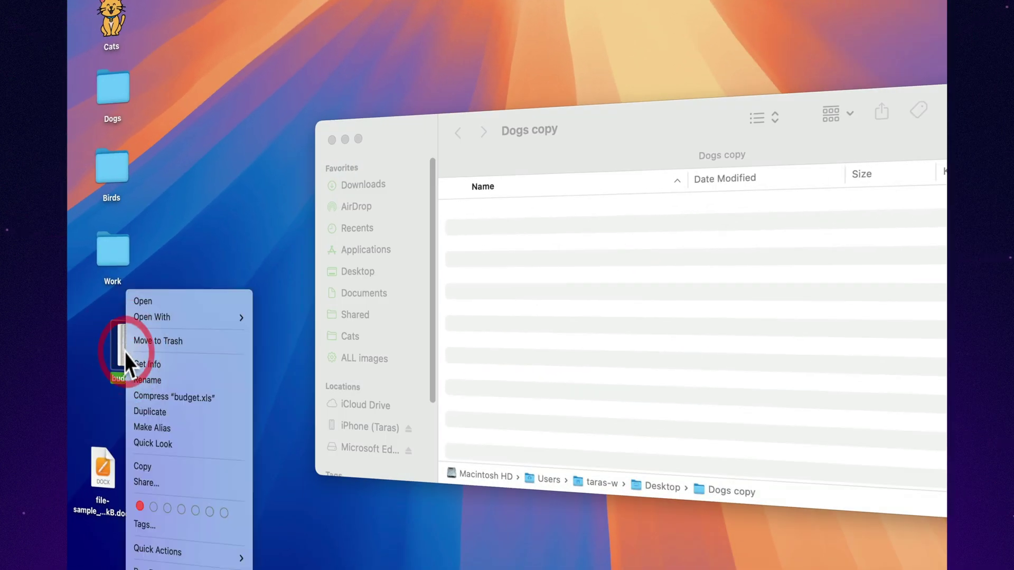
left_click(154, 468)
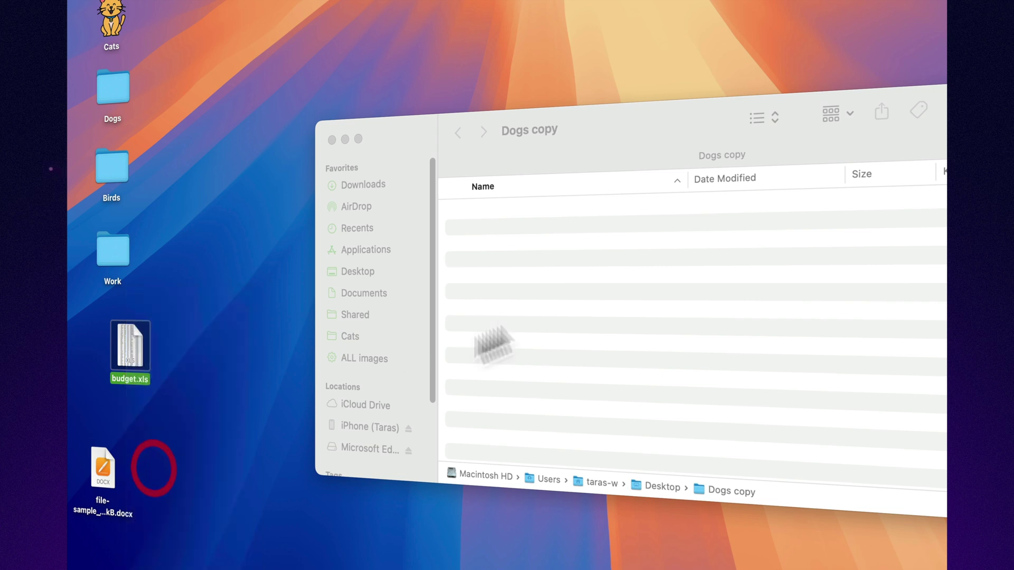
left_click(535, 305)
right_click(535, 305)
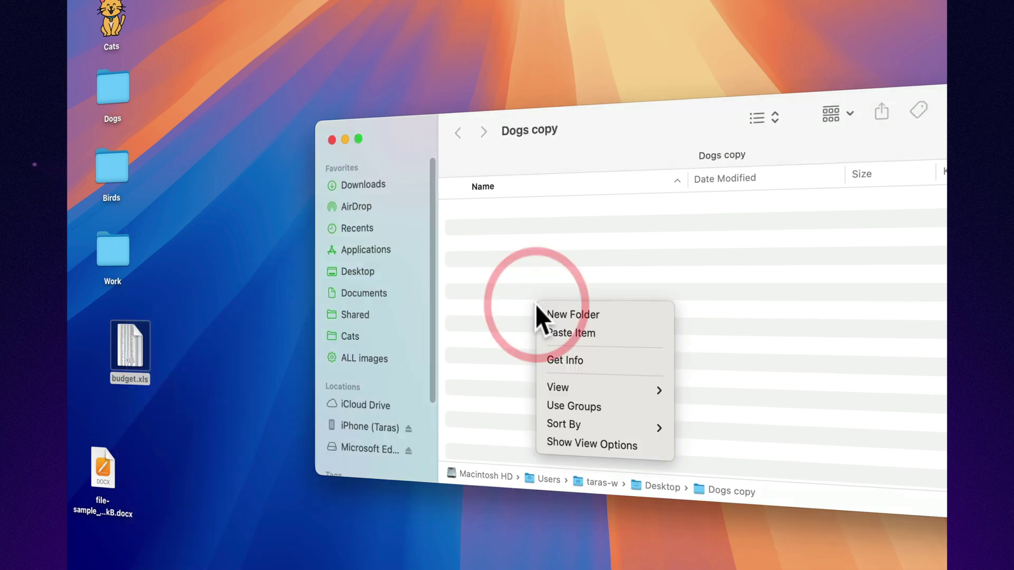
left_click(581, 334)
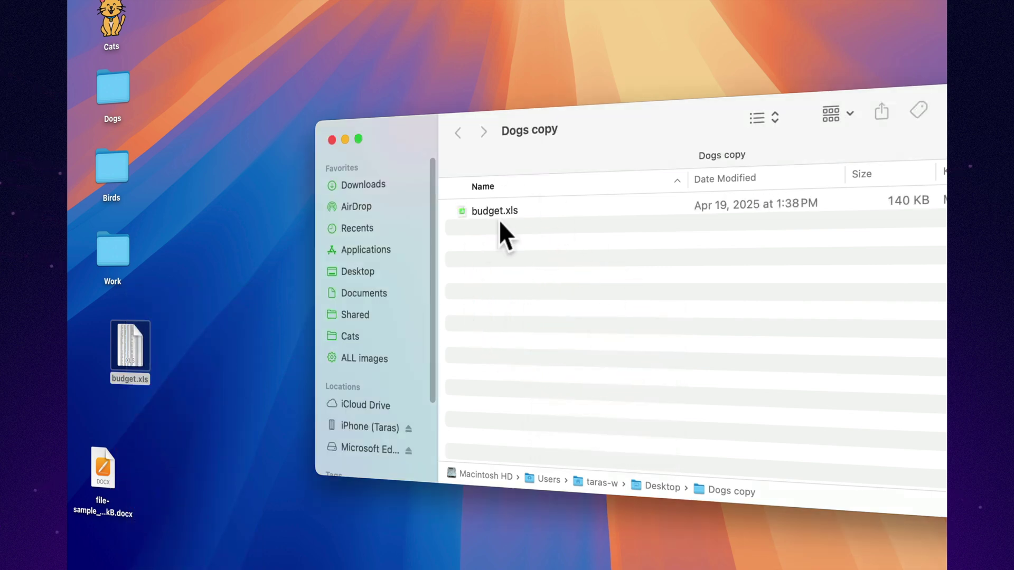
Trash the pasted budget.xls and drag the desktop budget.xls into Dogs copy instead
left_click(501, 211)
right_click(502, 210)
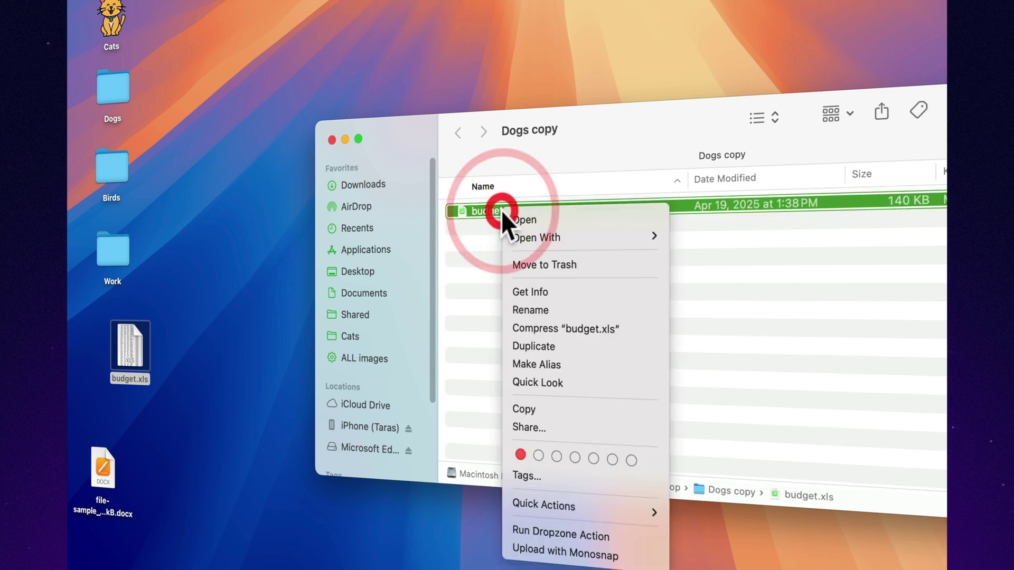
left_click(522, 262)
left_click(138, 349)
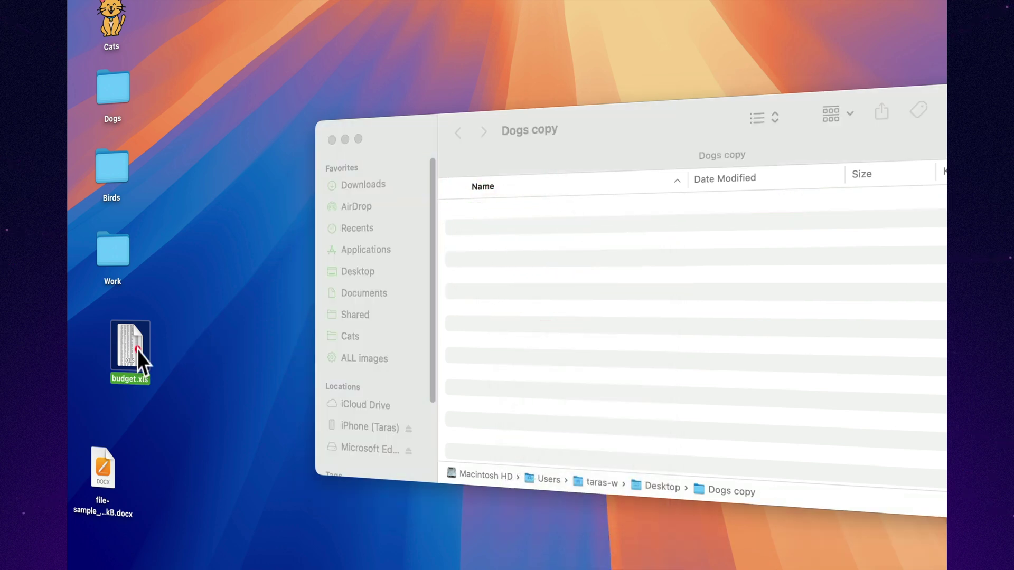
left_click_drag(136, 359, 544, 323)
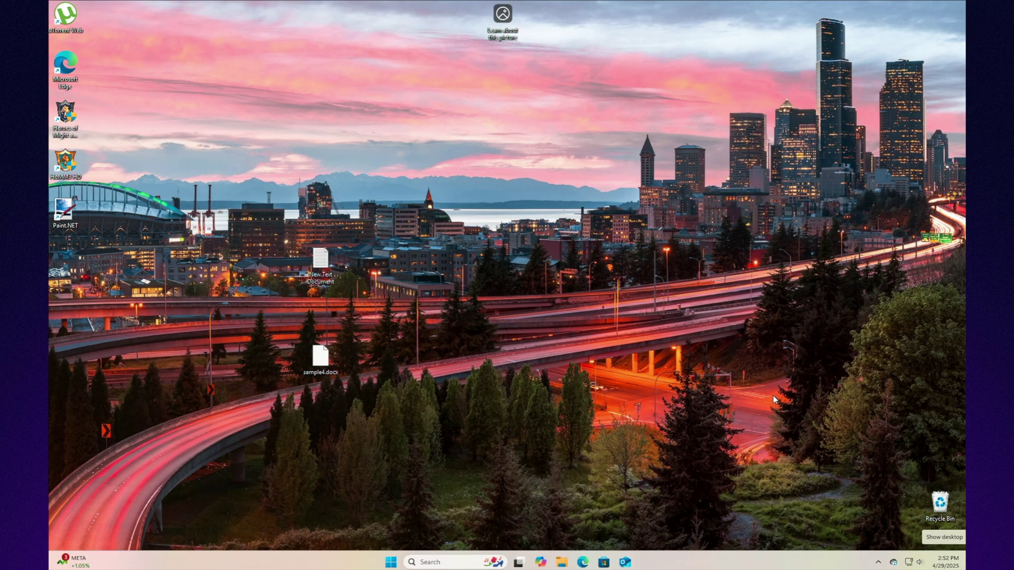
Open Local Disk (C:) Properties and view its detailed storage breakdown in Settings
left_click(563, 562)
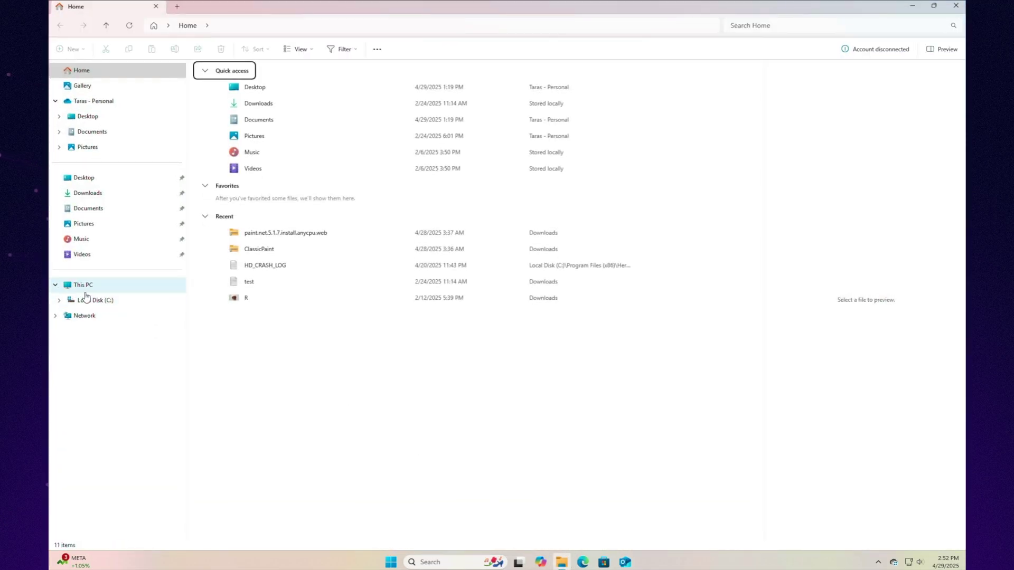
left_click(86, 299)
right_click(86, 300)
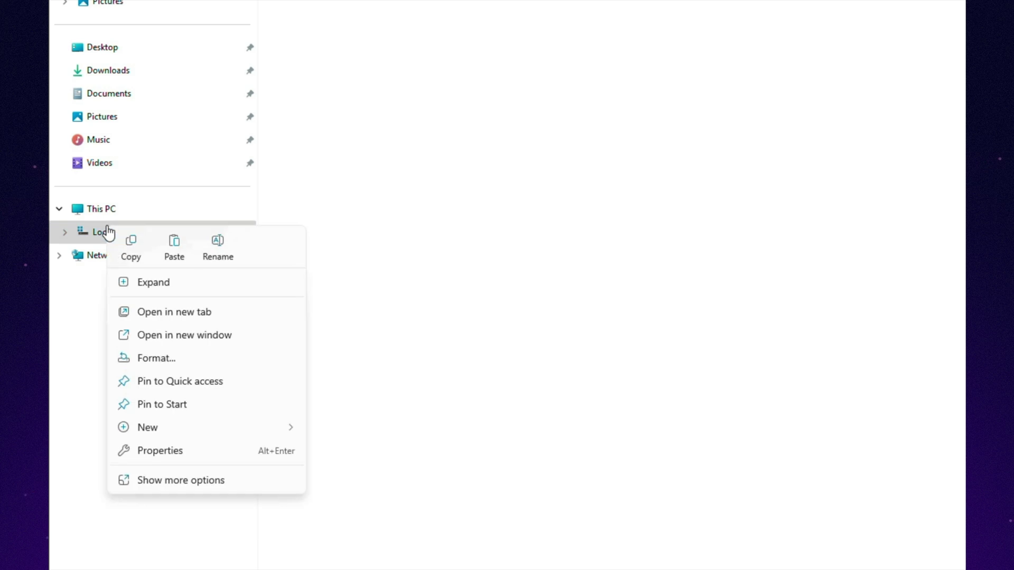
left_click(174, 450)
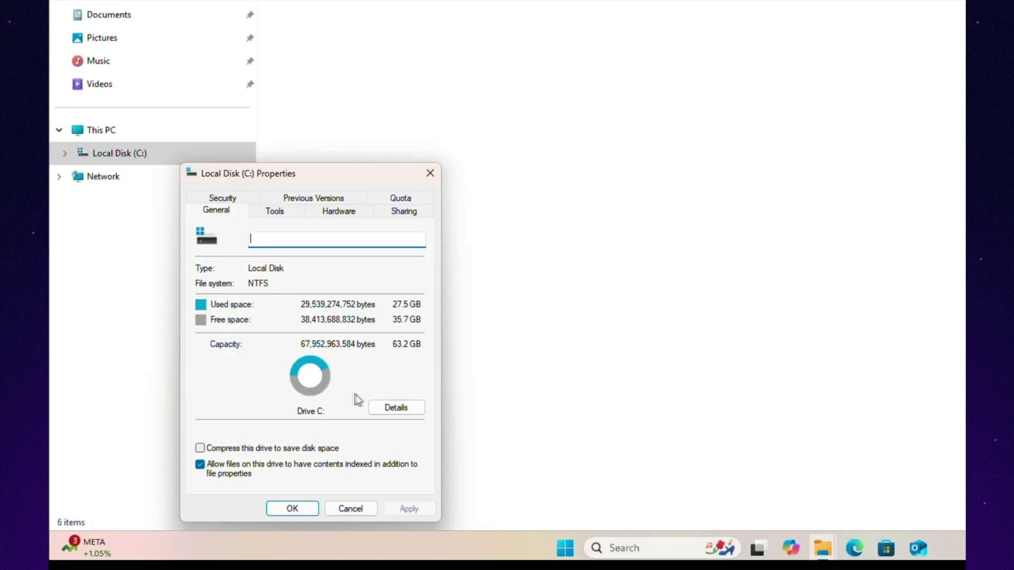
left_click(416, 412)
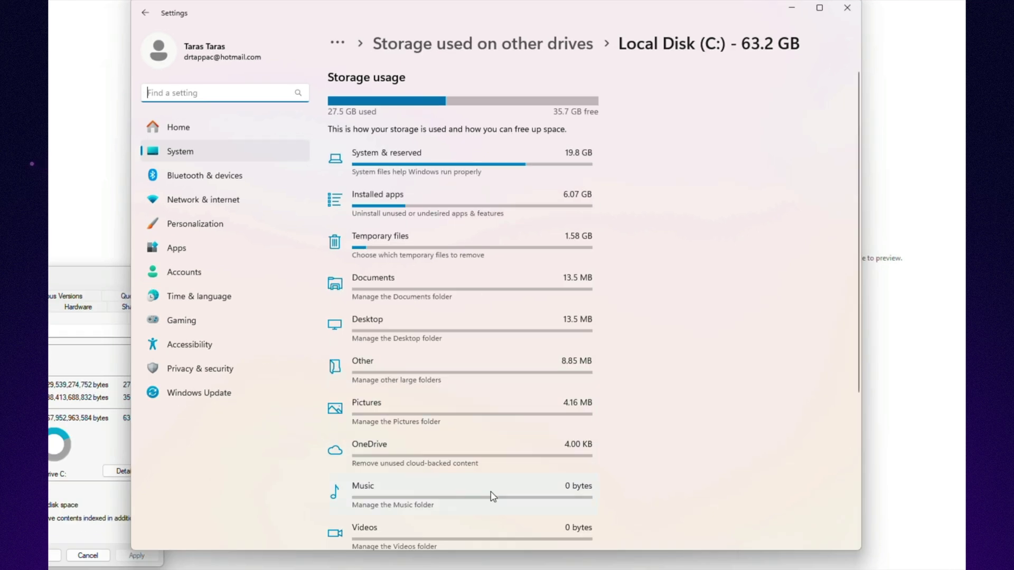
scroll(476, 242, "down", 5)
scroll(475, 242, "up", 5)
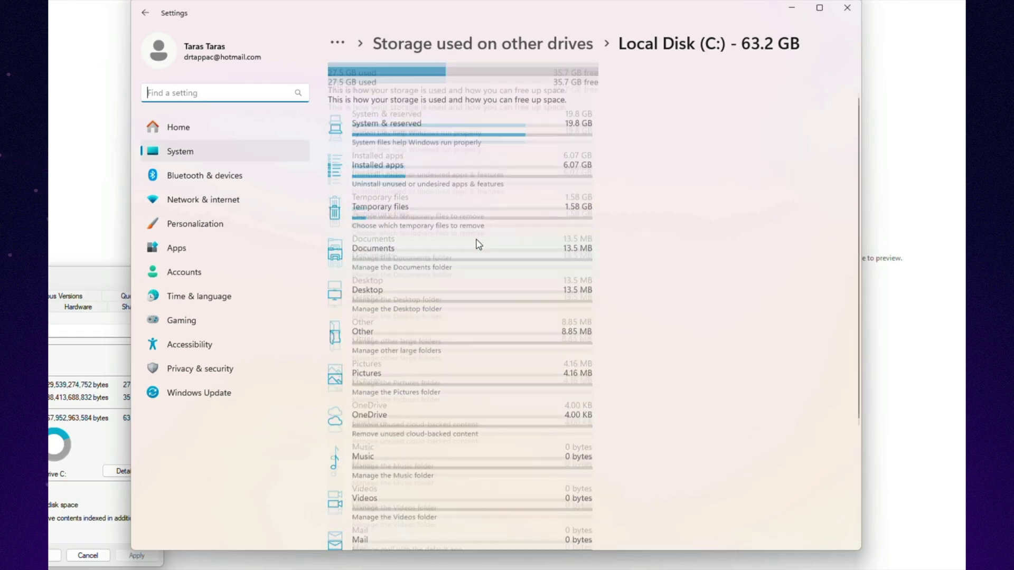
scroll(478, 243, "down", 5)
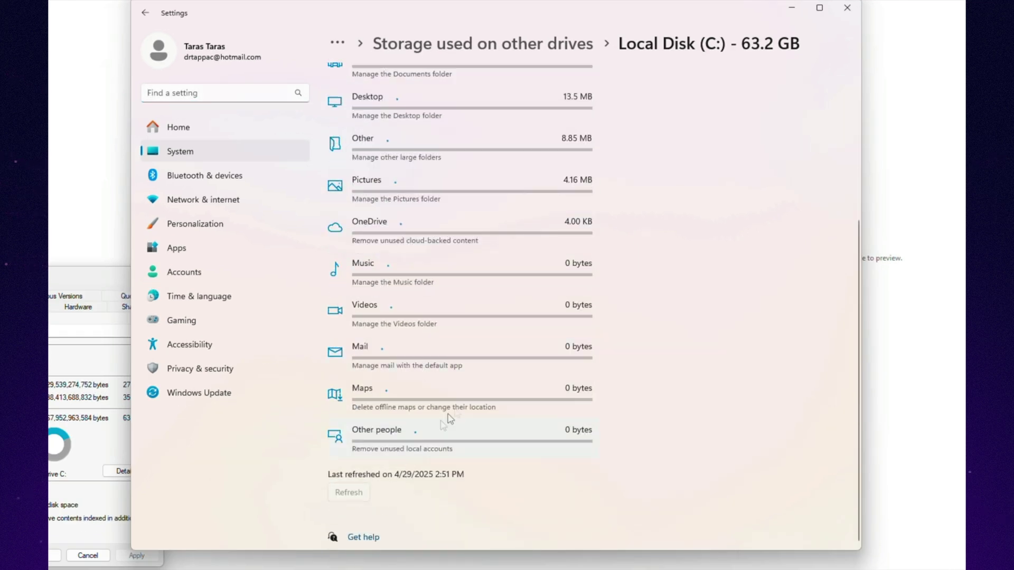
scroll(476, 390, "up", 5)
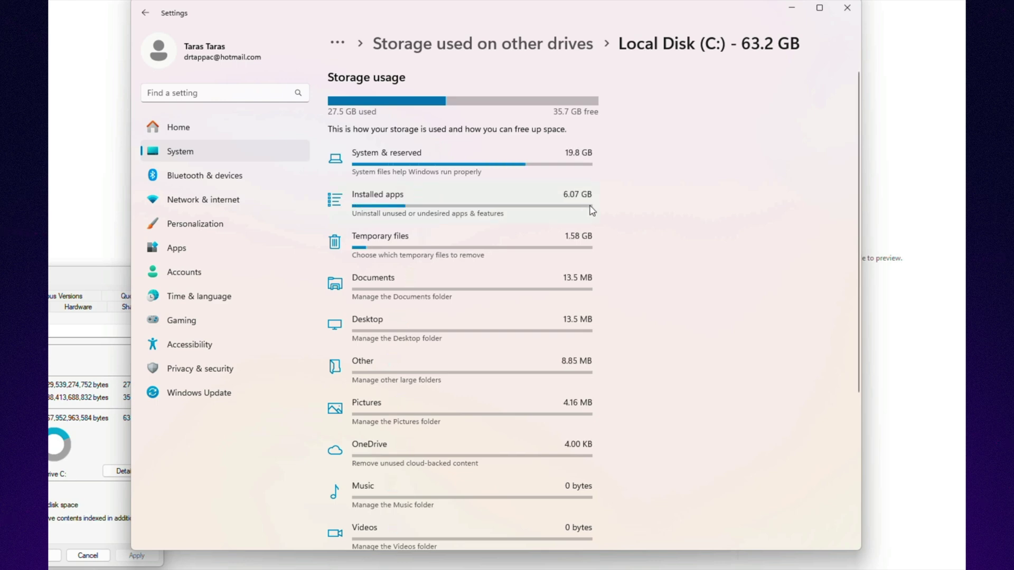
Open Temporary files and remove the 777 MB of checked items
left_click(424, 247)
scroll(459, 267, "down", 5)
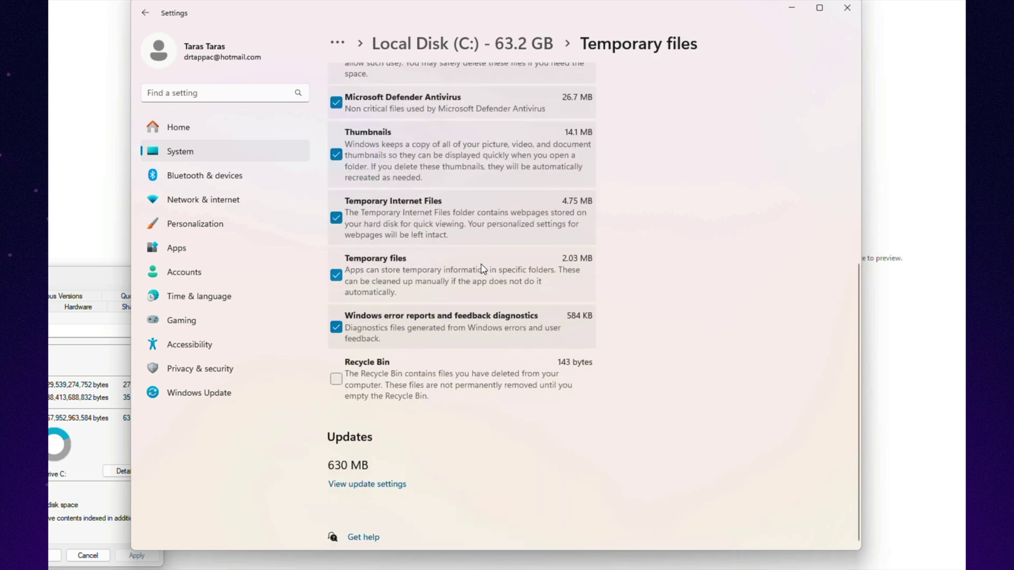
scroll(482, 268, "up", 5)
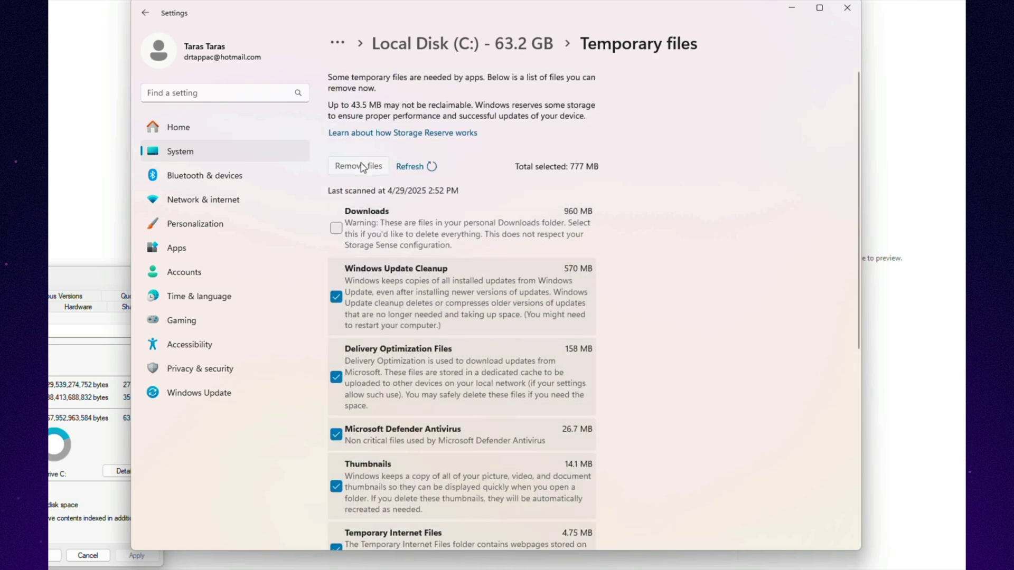
left_click(359, 166)
Open General > Storage in System Settings to view disk usage by category
key("super+m")
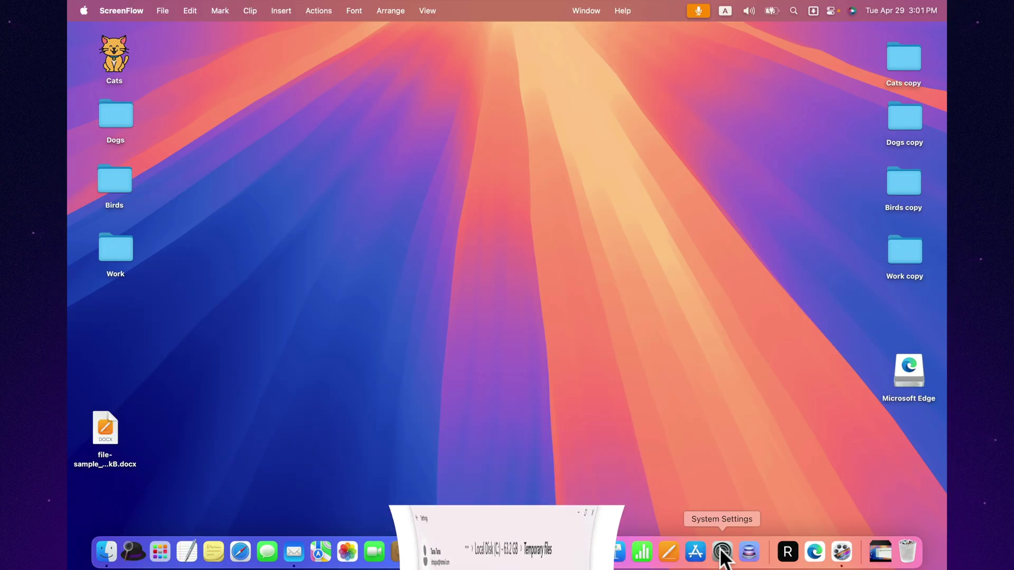
left_click(722, 552)
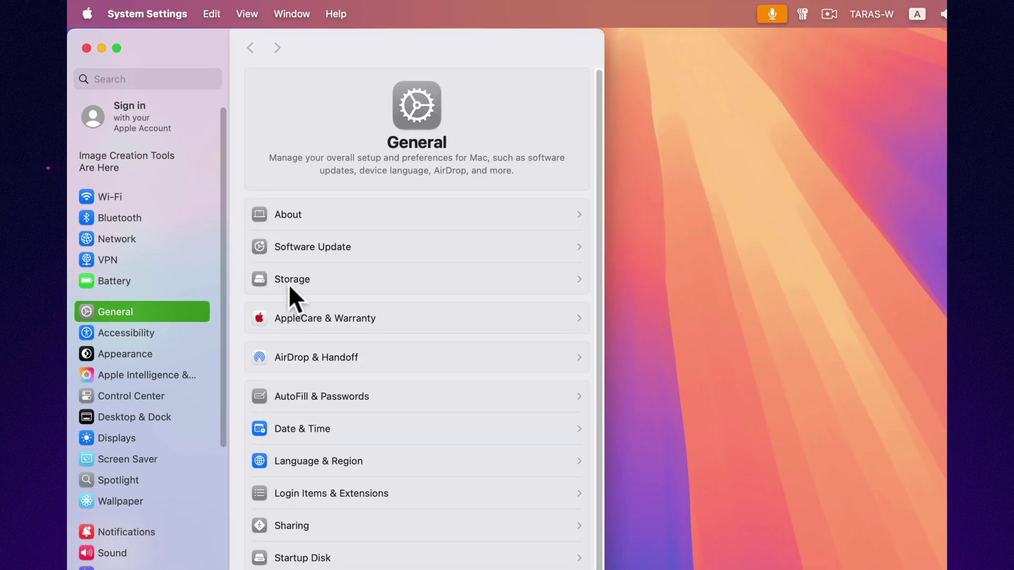
left_click(238, 218)
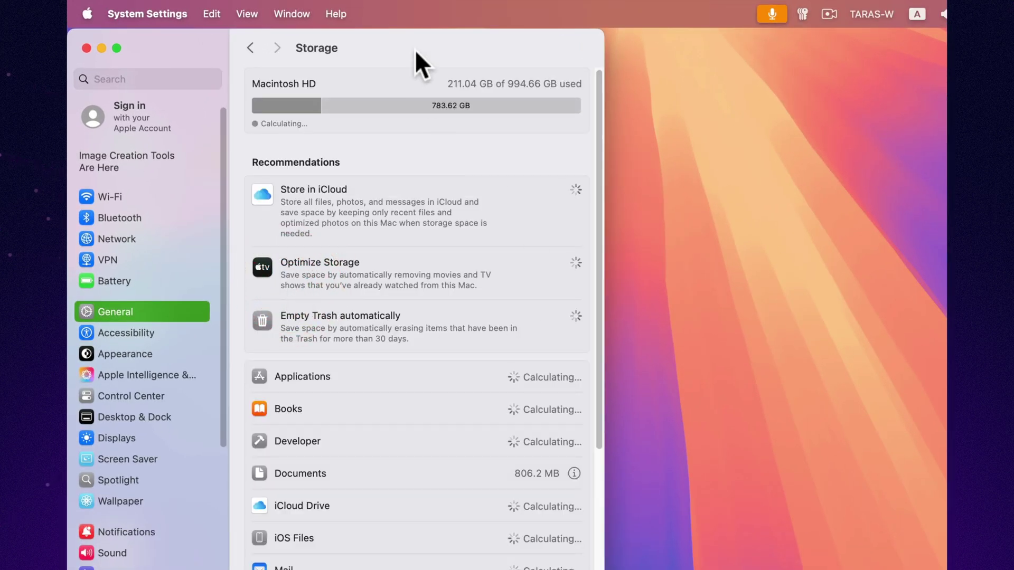
left_click(478, 48)
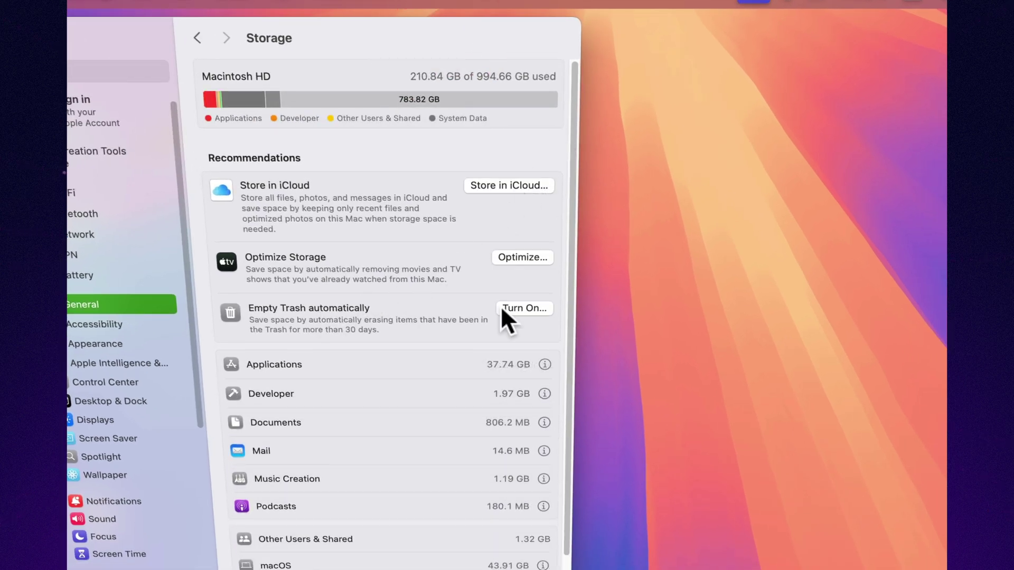
scroll(483, 338, "down", 1)
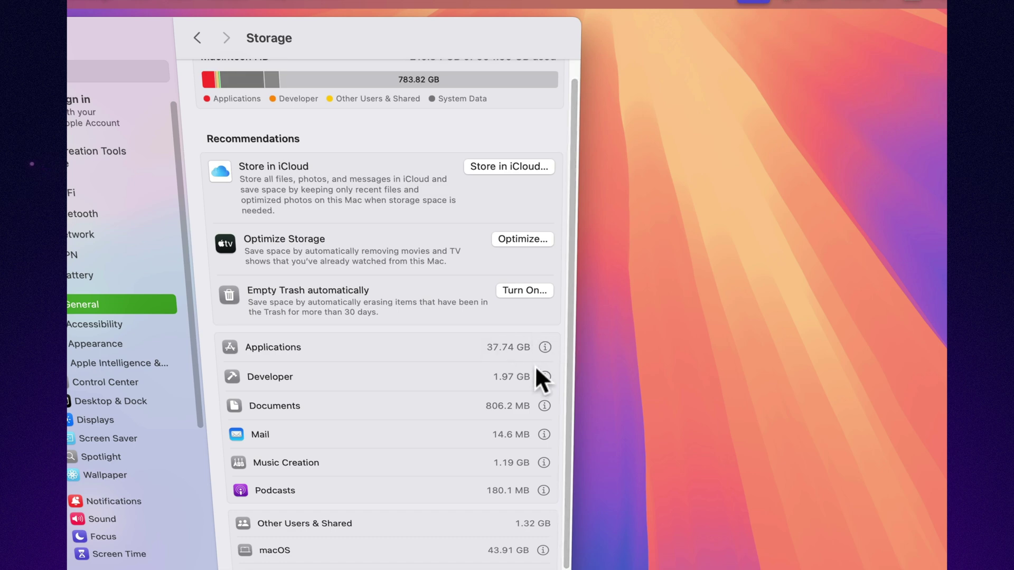
scroll(534, 371, "down", 2)
Inspect the Developer and macOS storage details, closing each with Done
left_click(544, 347)
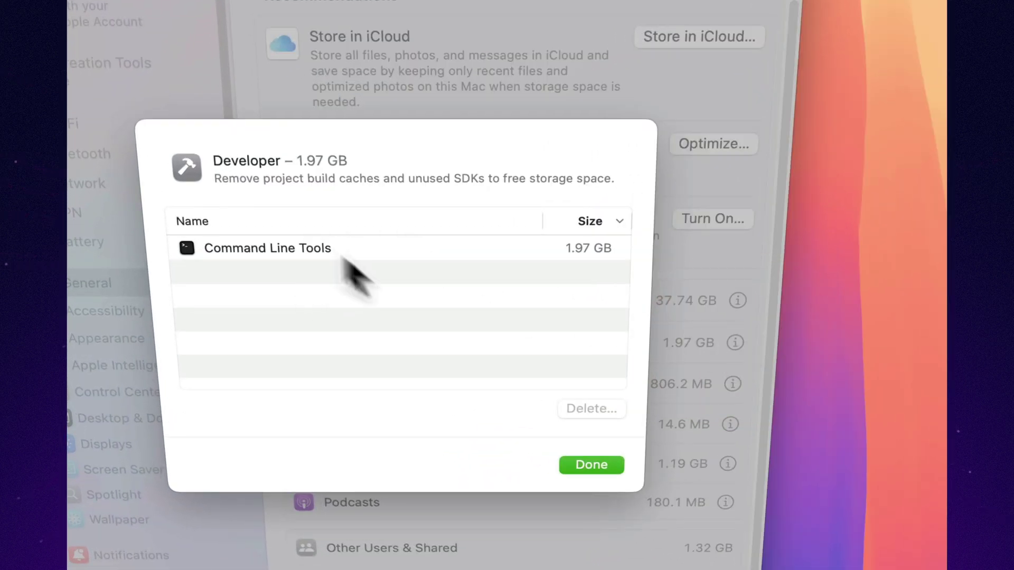
left_click(592, 465)
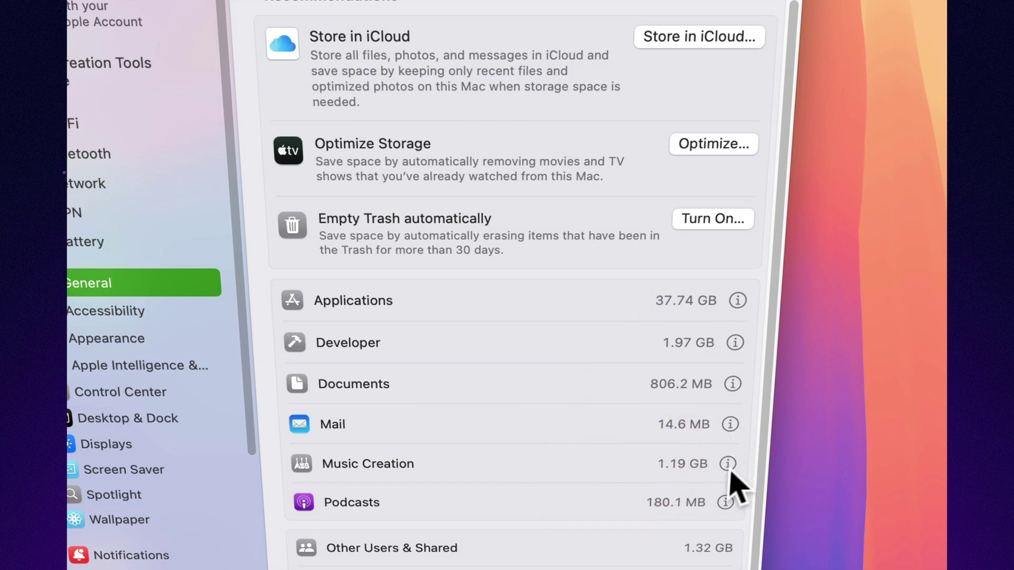
left_click(731, 432)
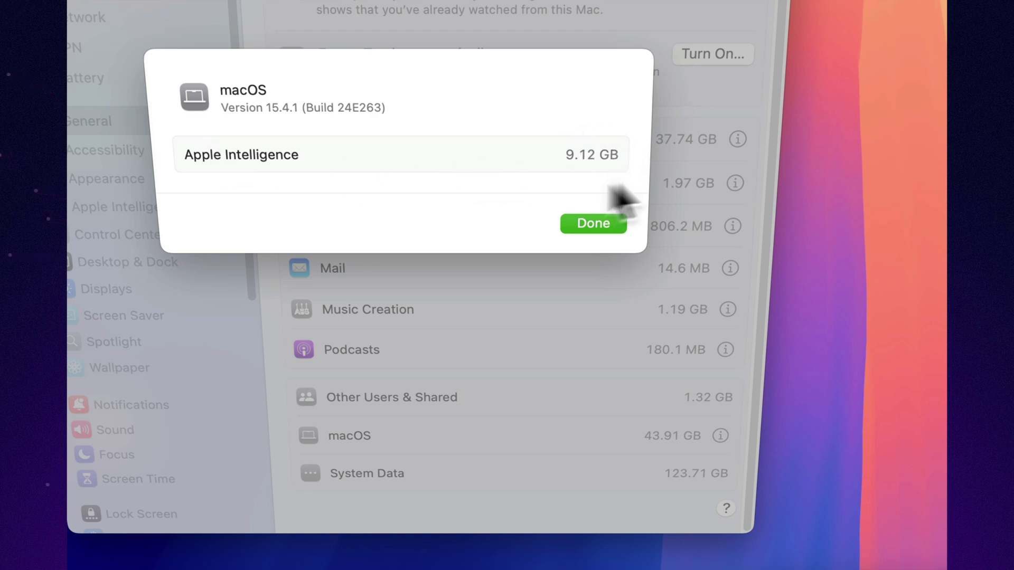
left_click(583, 222)
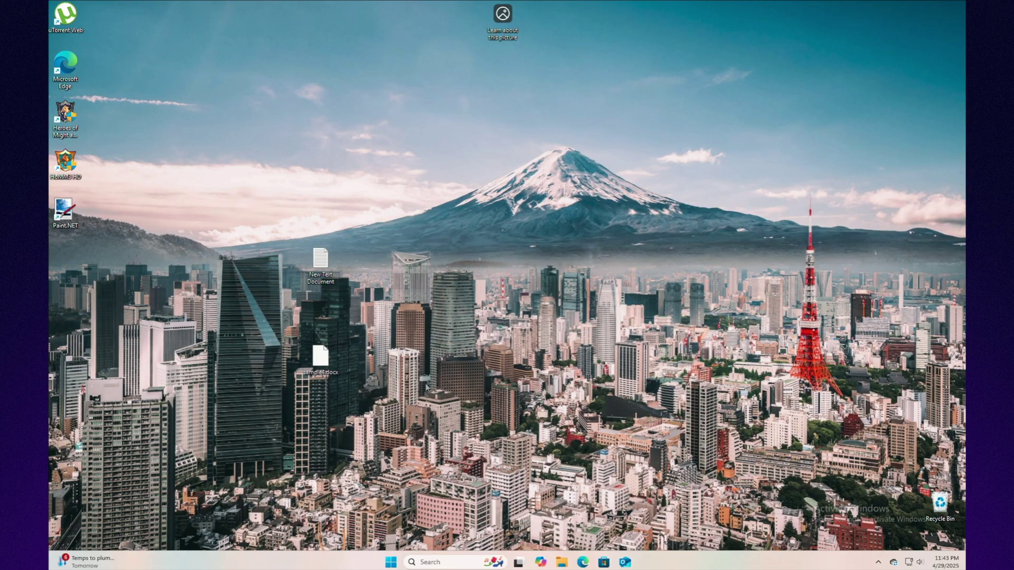
Open Settings > Personalization and browse the Background page before returning
left_click(392, 561)
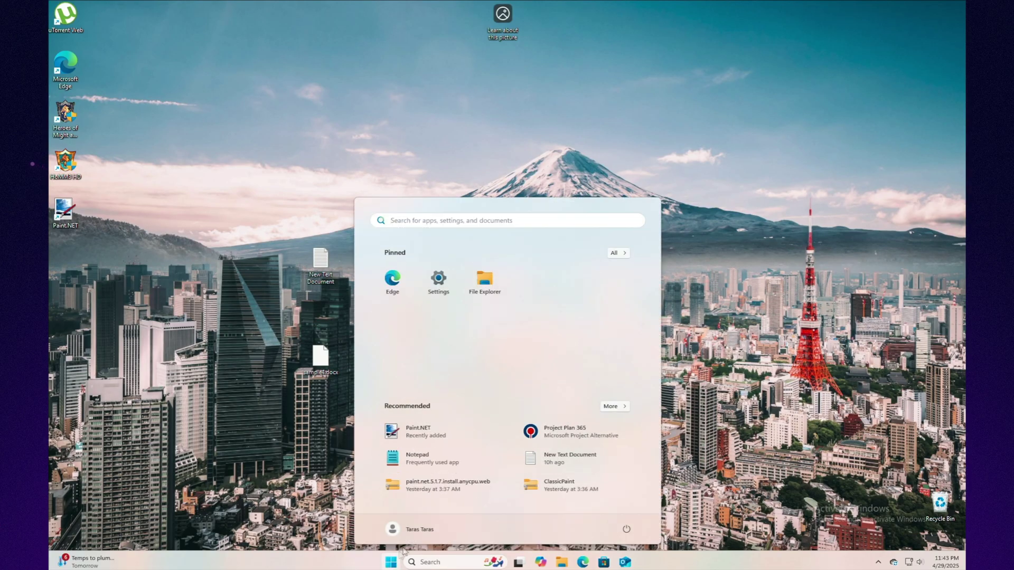
left_click(441, 283)
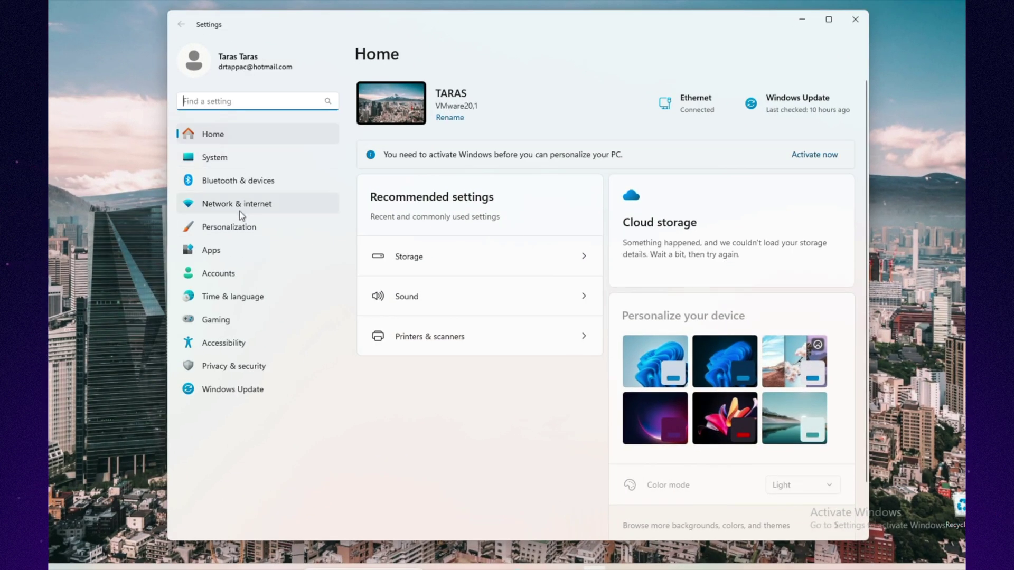
left_click(242, 226)
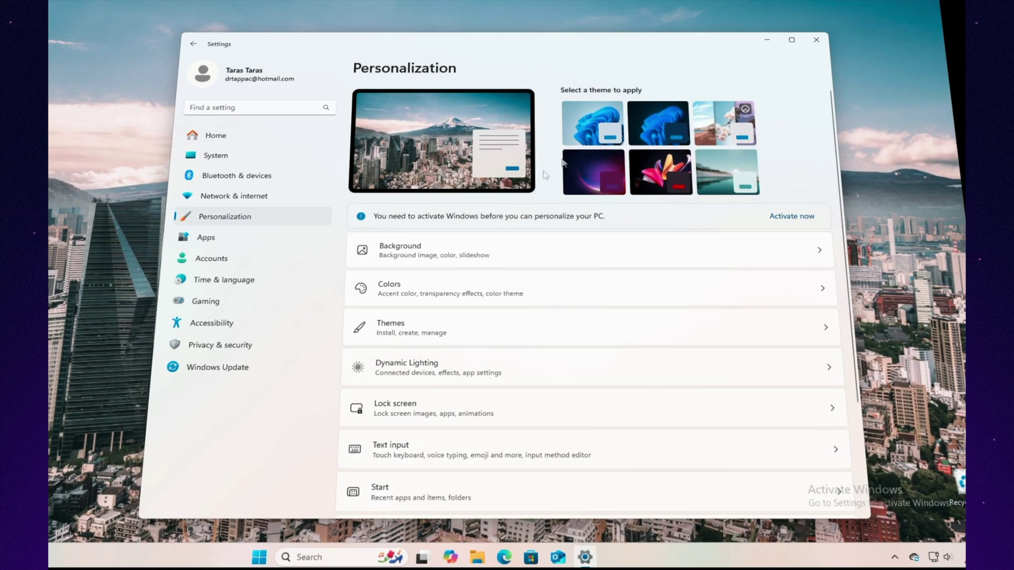
left_click(482, 254)
scroll(482, 254, "down", 2)
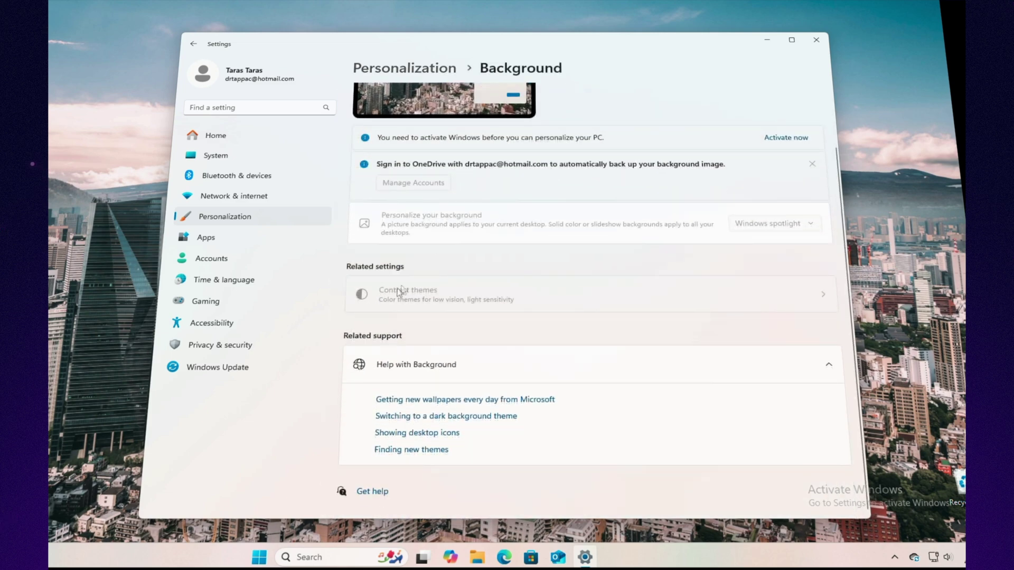
scroll(364, 104, "up", 2)
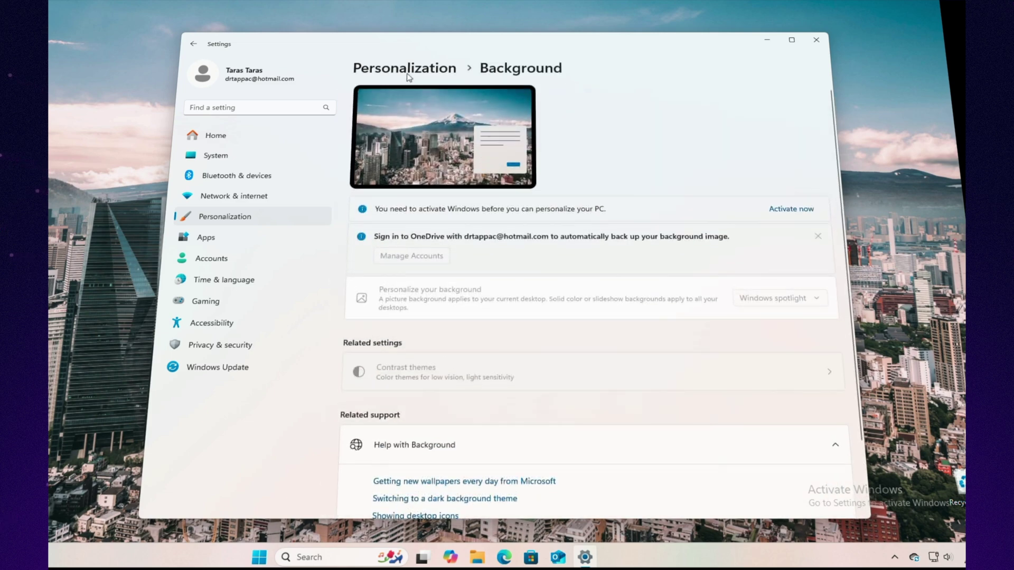
left_click(409, 70)
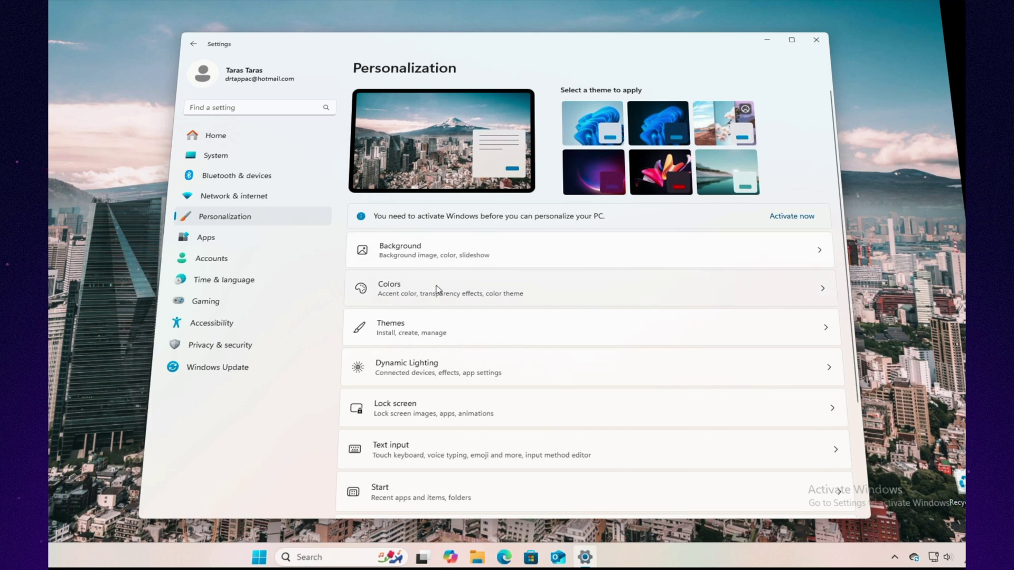
Browse the Colors page, then check Dynamic Lighting and return to Personalization
left_click(437, 290)
scroll(438, 287, "down", 3)
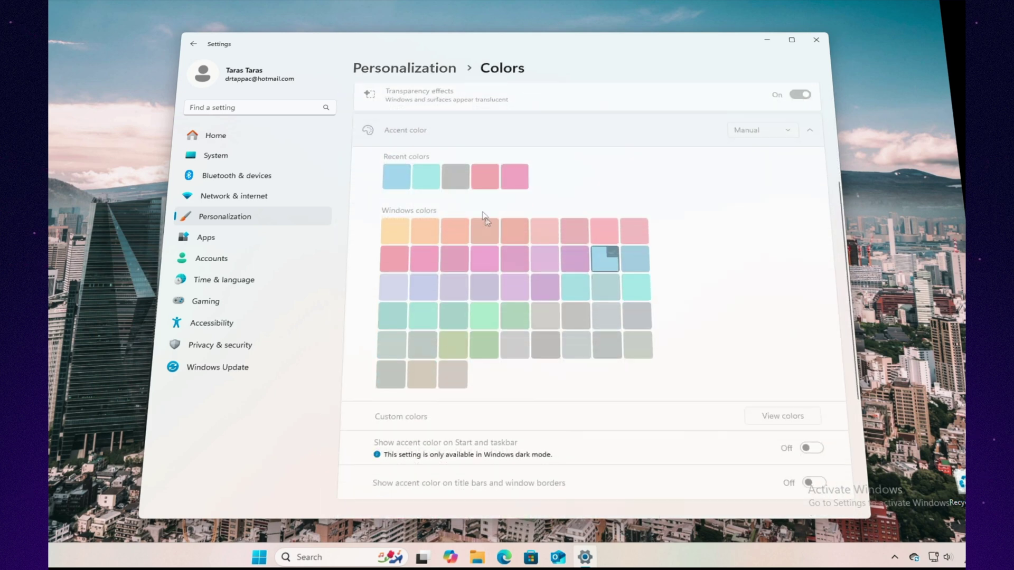
scroll(588, 341, "down", 3)
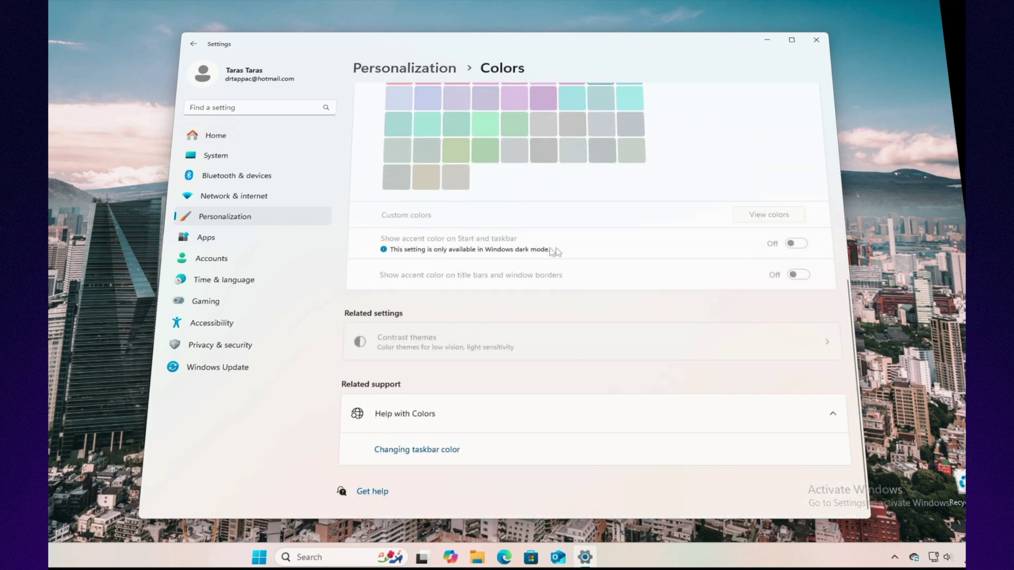
left_click(384, 73)
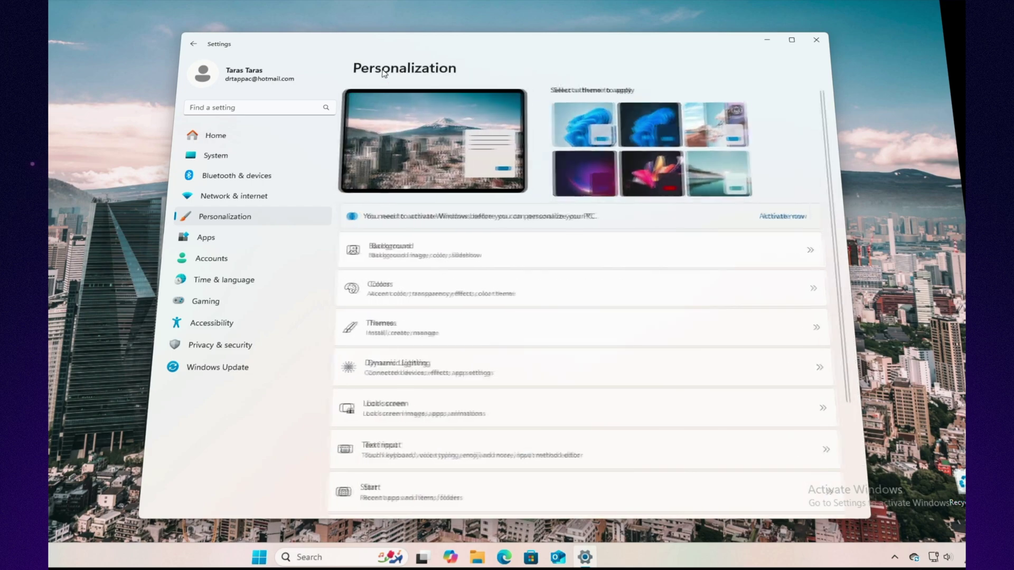
left_click(443, 368)
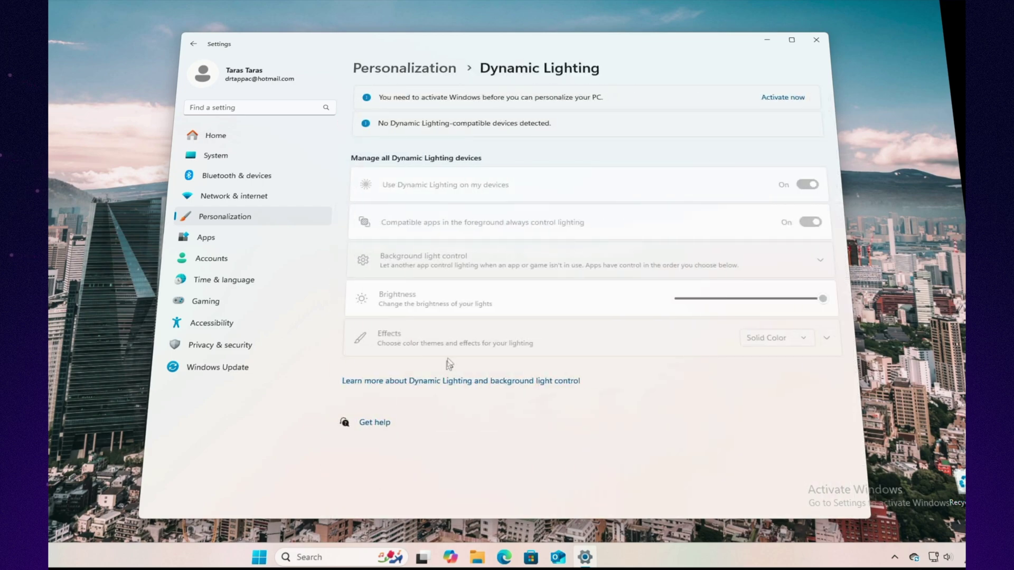
left_click(402, 74)
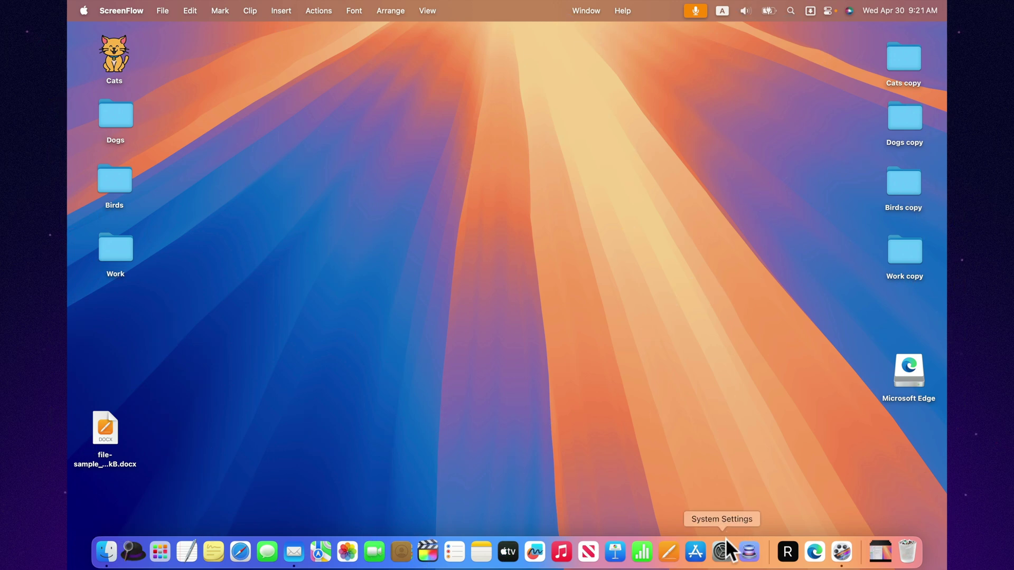
In macOS System Settings > Appearance, set the accent colour to Red and the highlight colour to Yellow
left_click(725, 541)
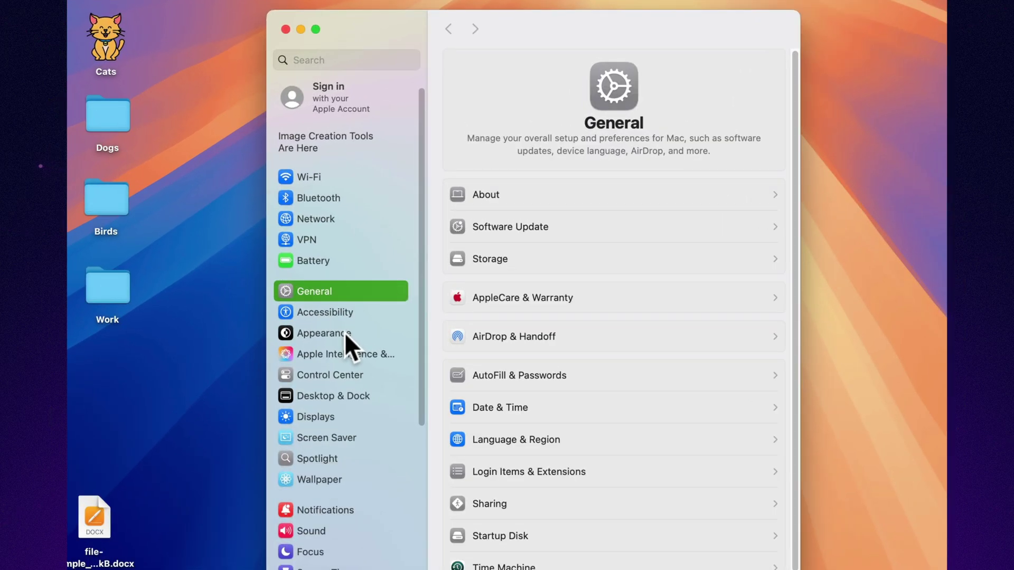
left_click(301, 284)
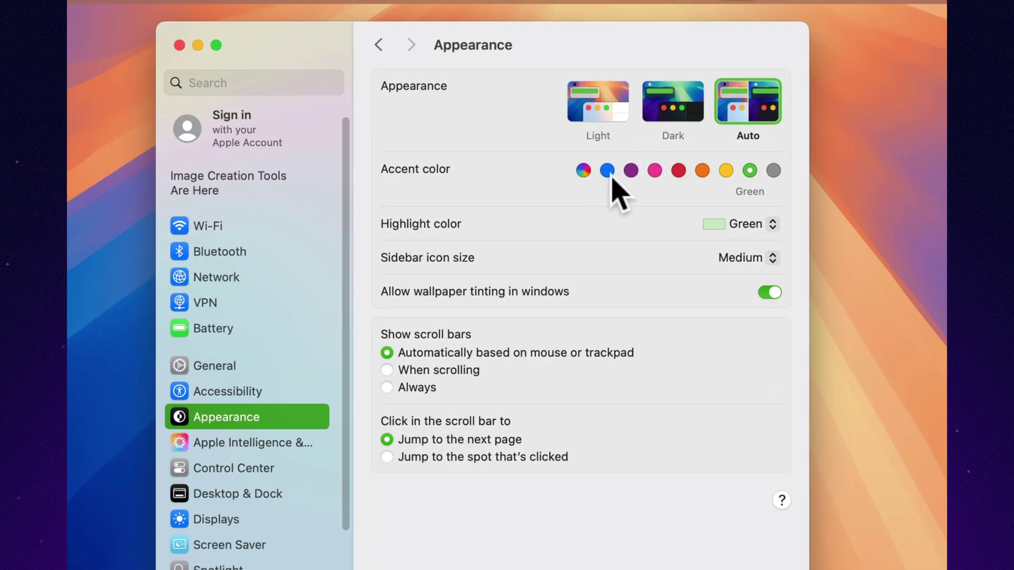
left_click(655, 171)
left_click(678, 171)
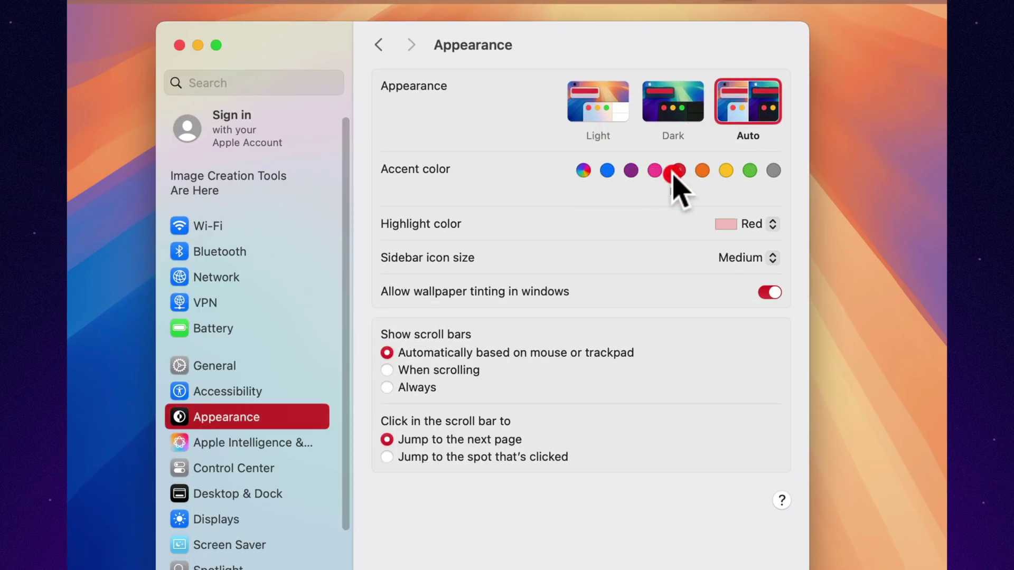
left_click(753, 224)
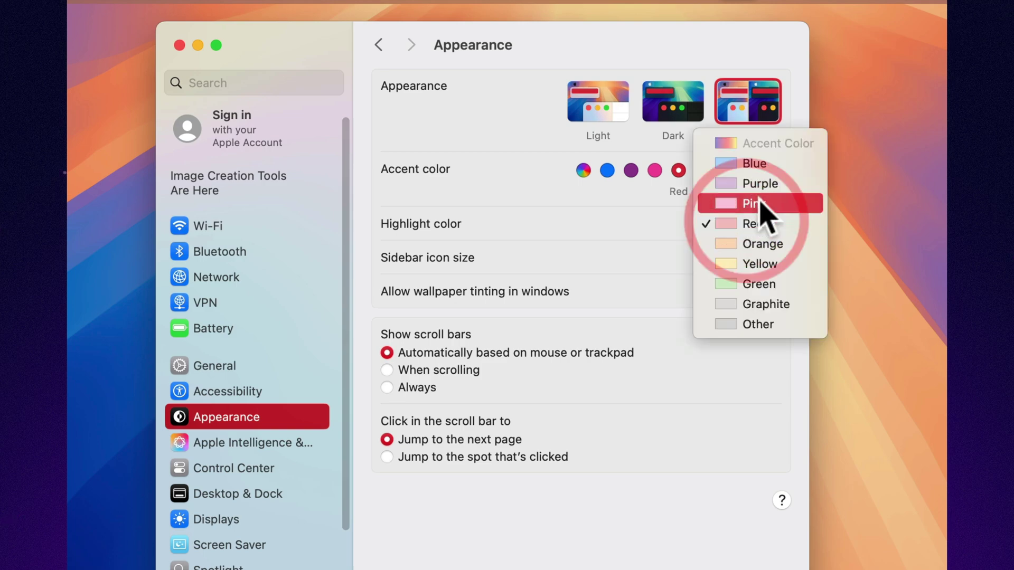
left_click(771, 264)
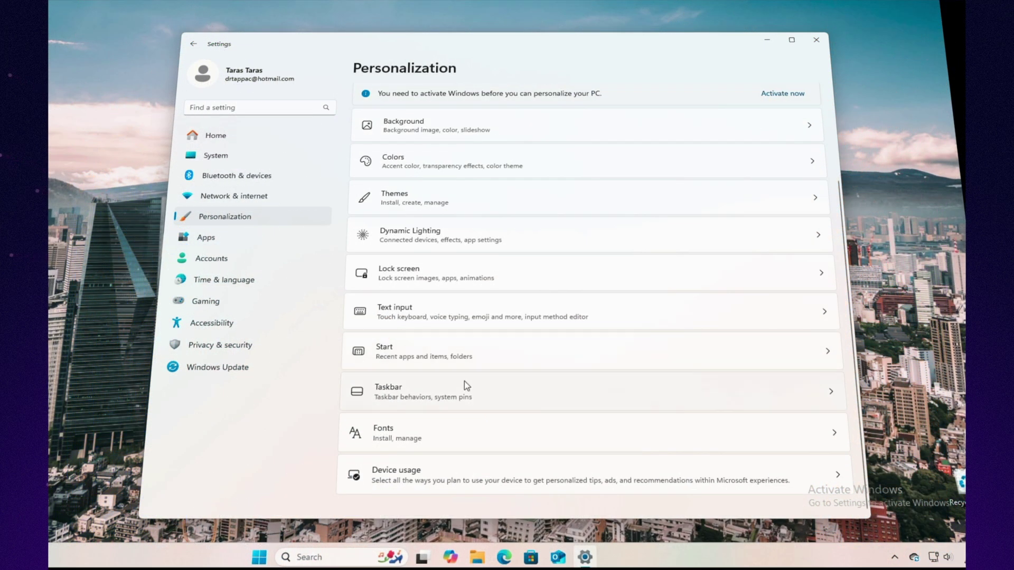
Browse the 74 installed fonts, then go back to Personalization and open the Taskbar page
left_click(461, 420)
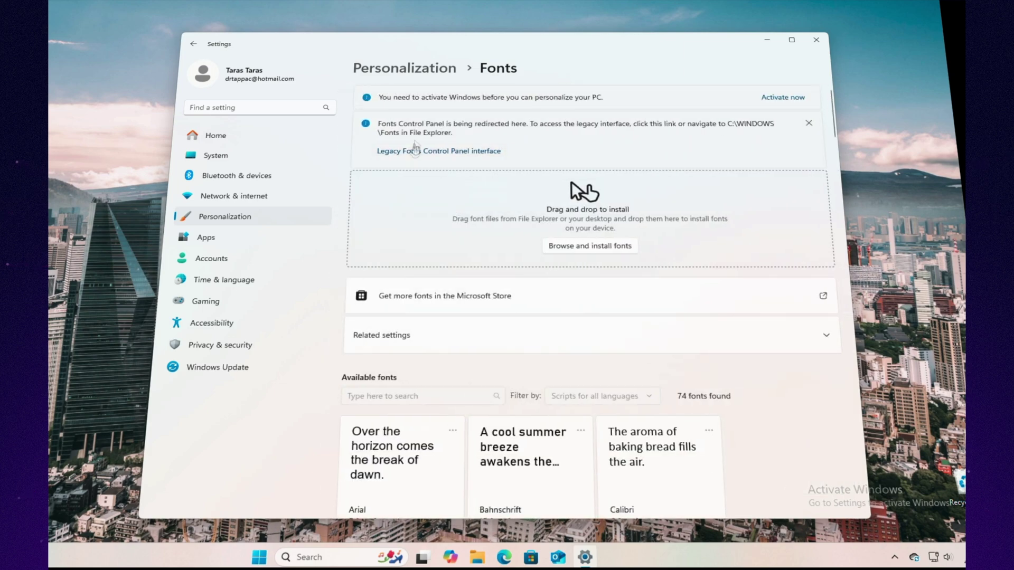
scroll(608, 232, "down", 10)
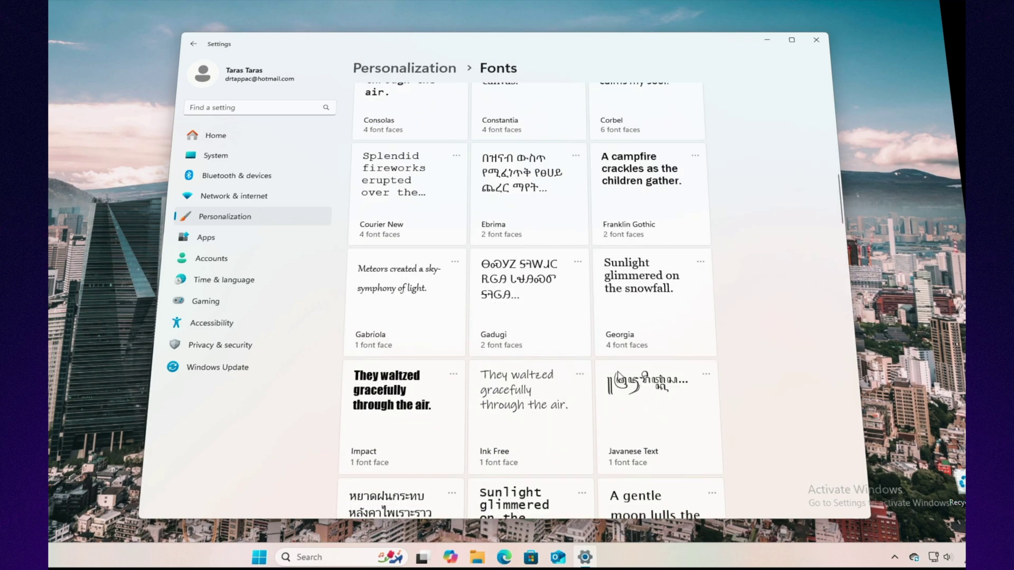
left_click(217, 214)
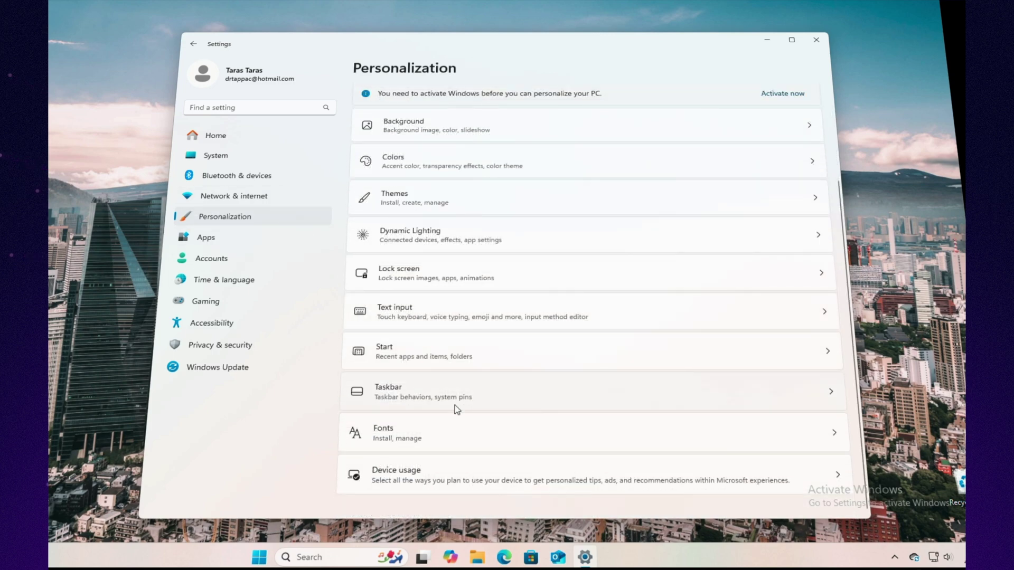
left_click(451, 400)
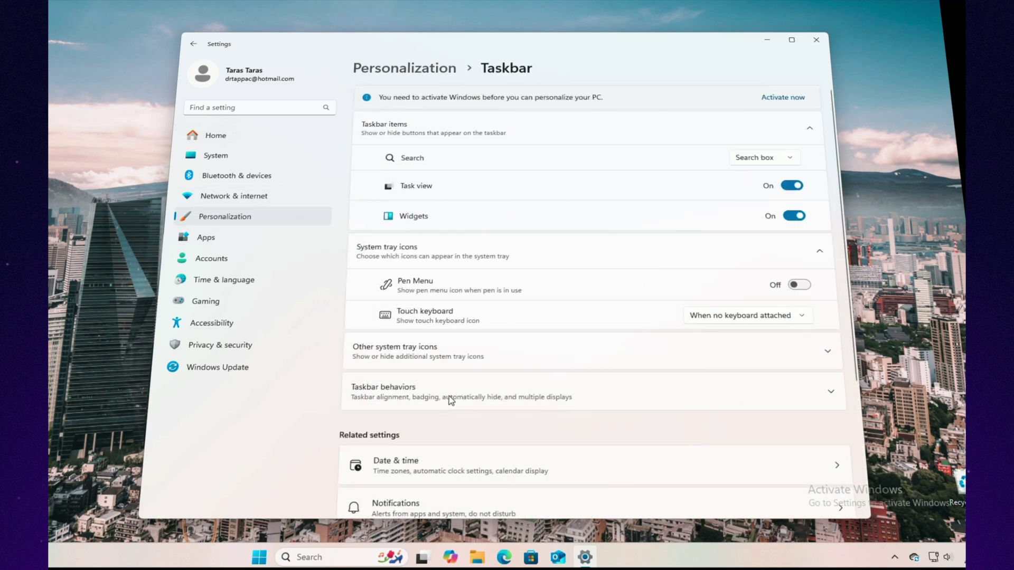